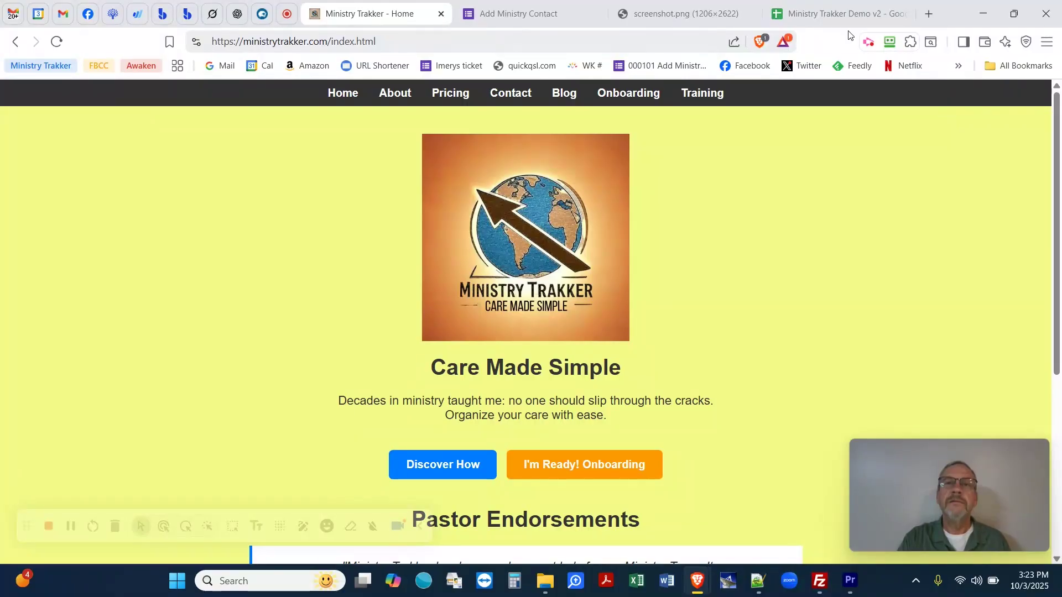
Open the Add Ministry Contact form and enter the contact's full name.
click(528, 17)
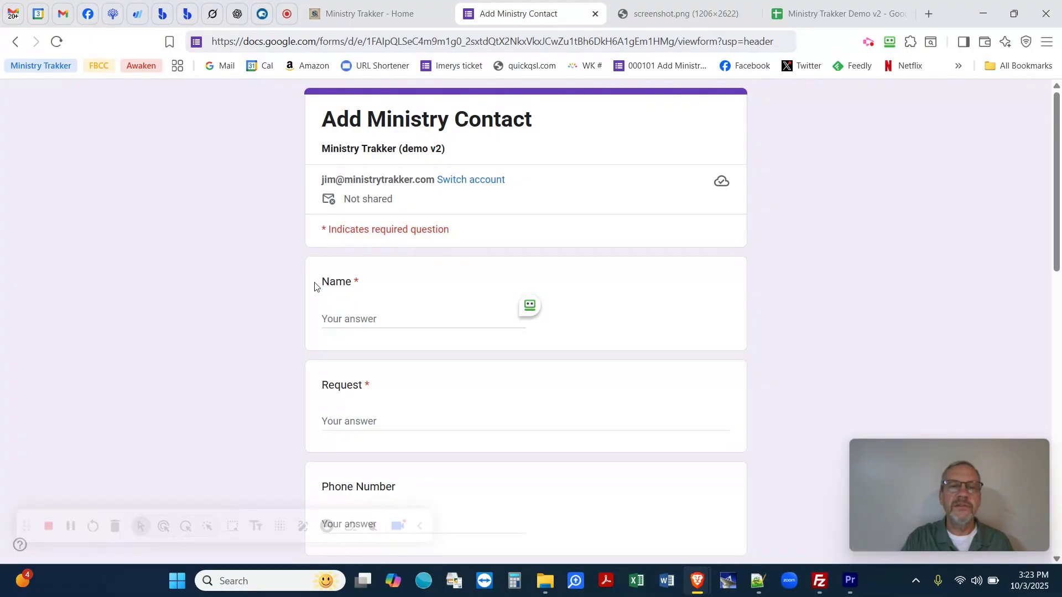
click(373, 314)
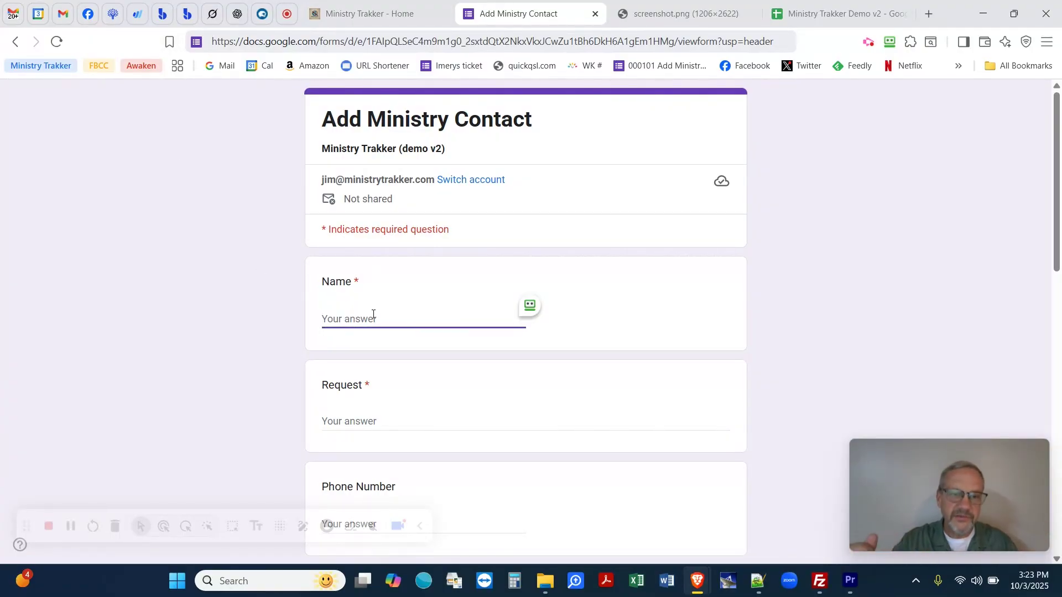
text(B)
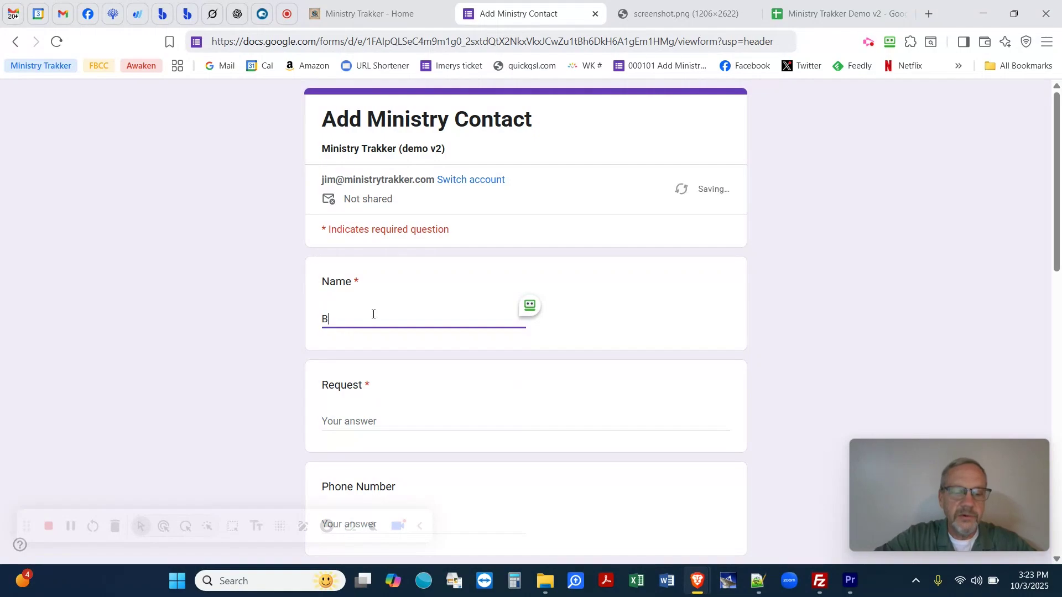
text(arney )
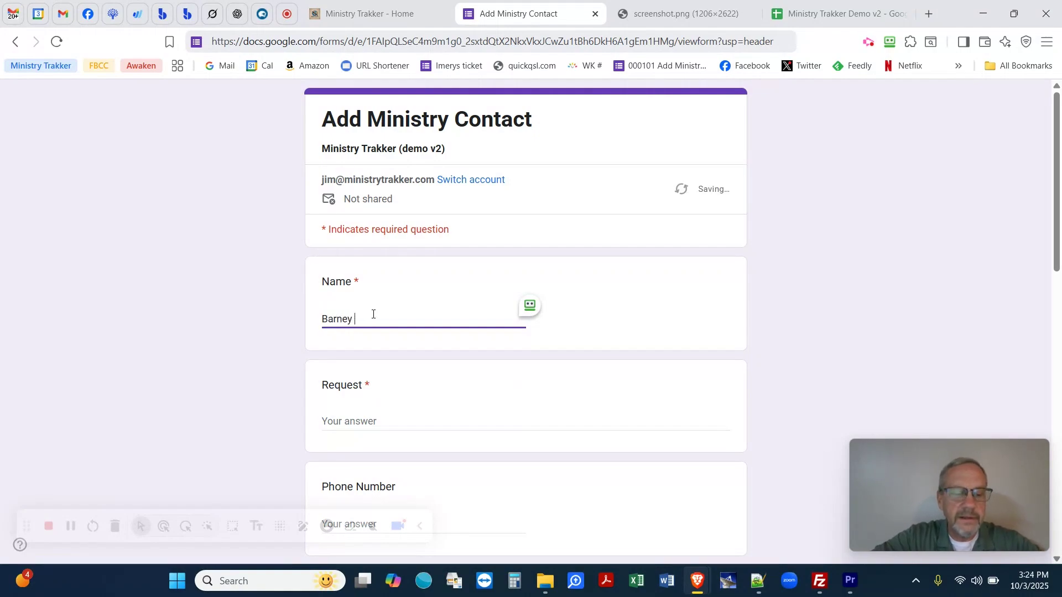
text(Rubble)
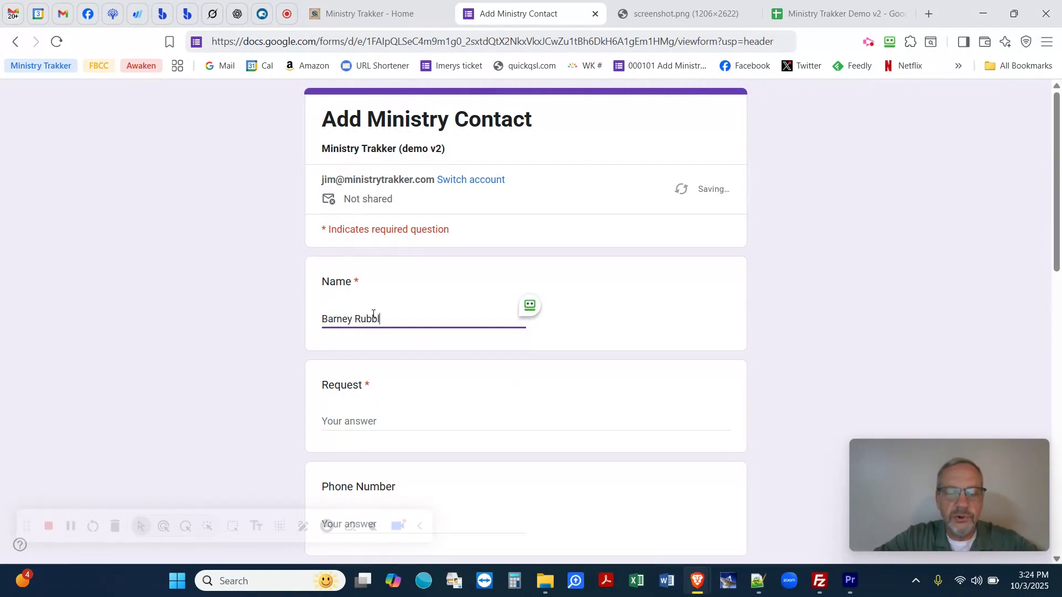
Enter "Hit in the head with a rock." as the contact's request.
click(376, 422)
text(H)
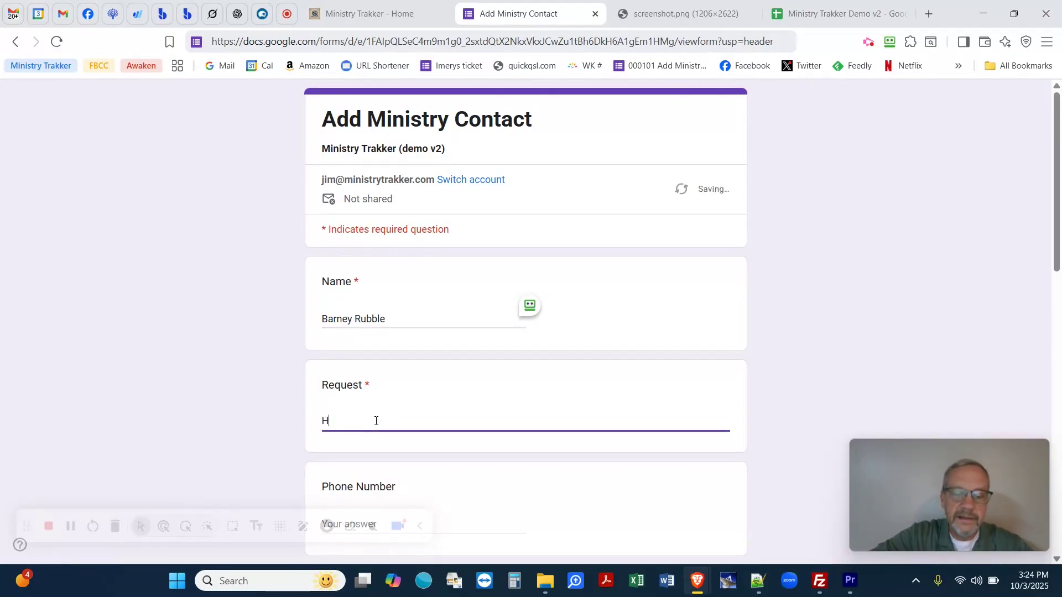
text(it in the)
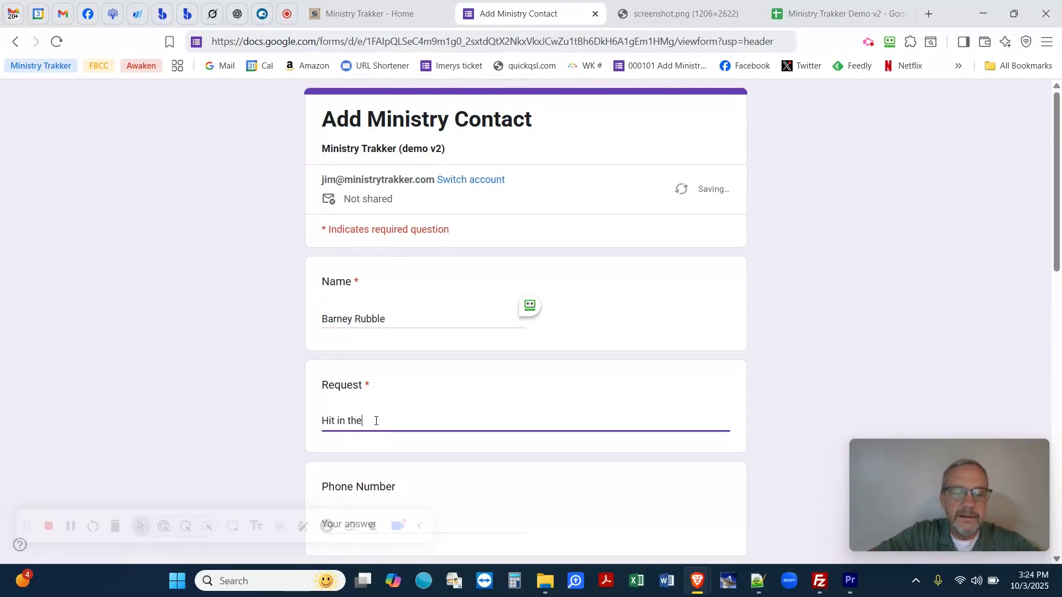
text( head wu)
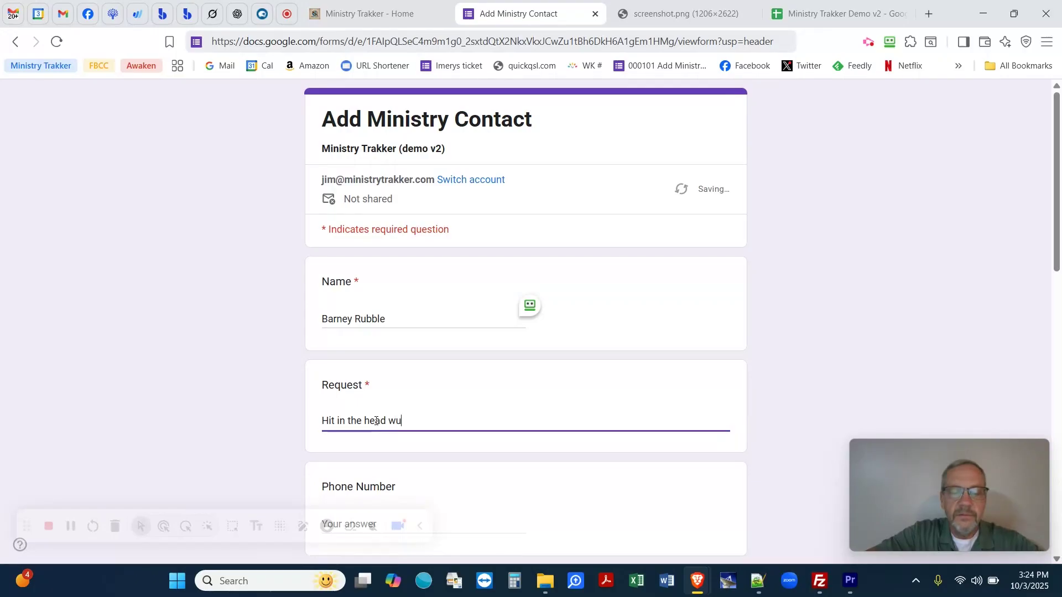
key(BackSpace)
text(ith a)
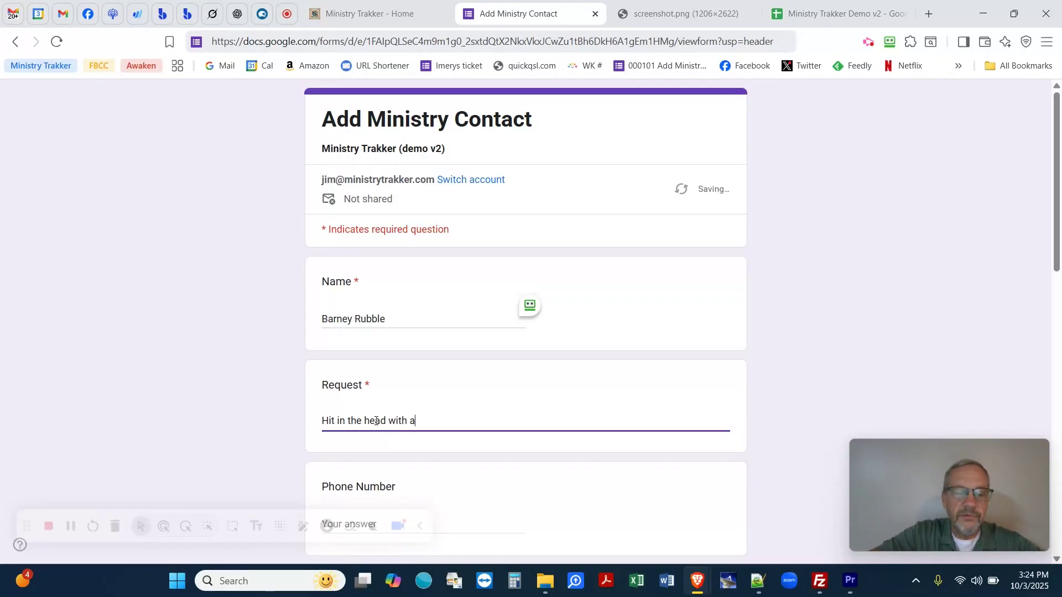
text( rock)
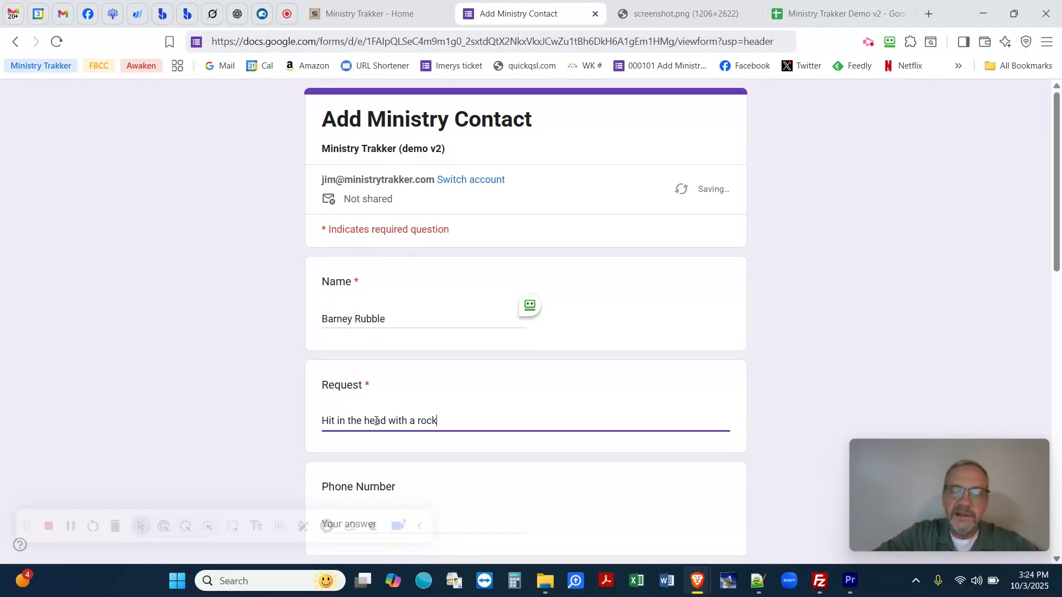
text(.)
Enter the contact's phone number and the first name of the person it belongs to.
scroll(380, 420, down, 3)
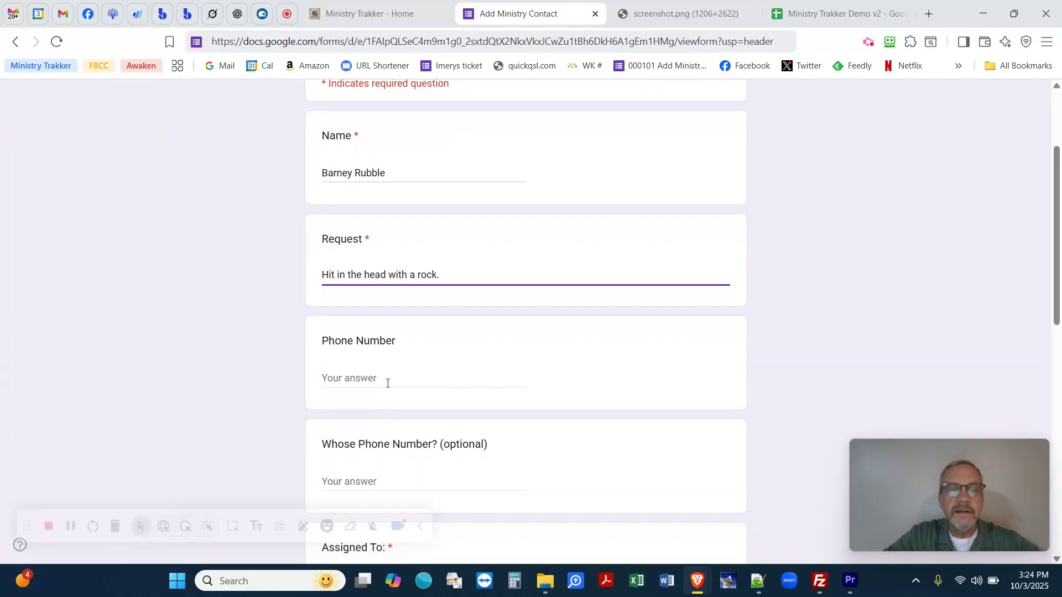
click(387, 384)
text(5)
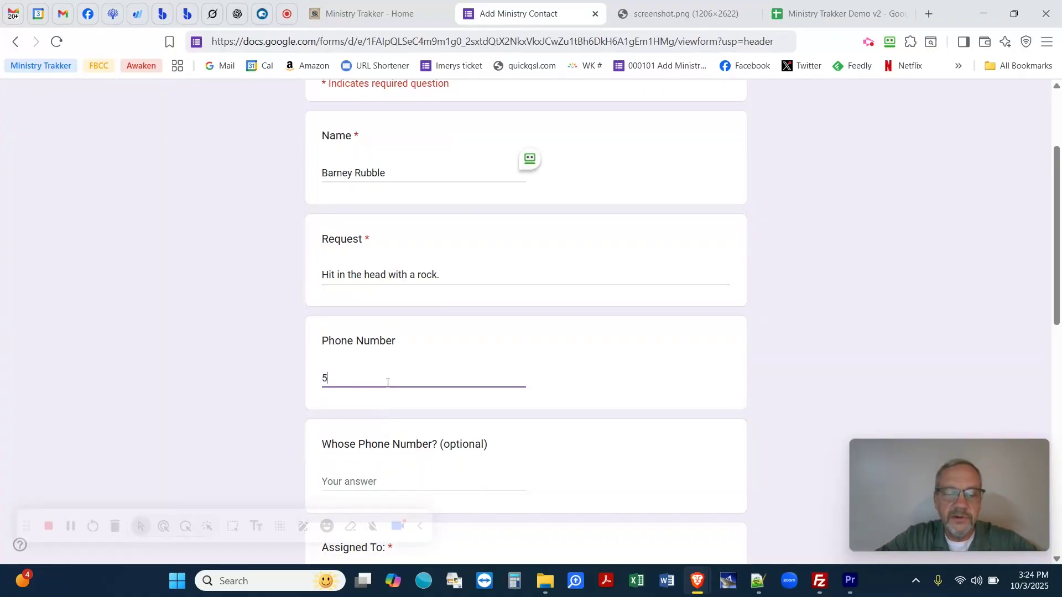
text(55-555)
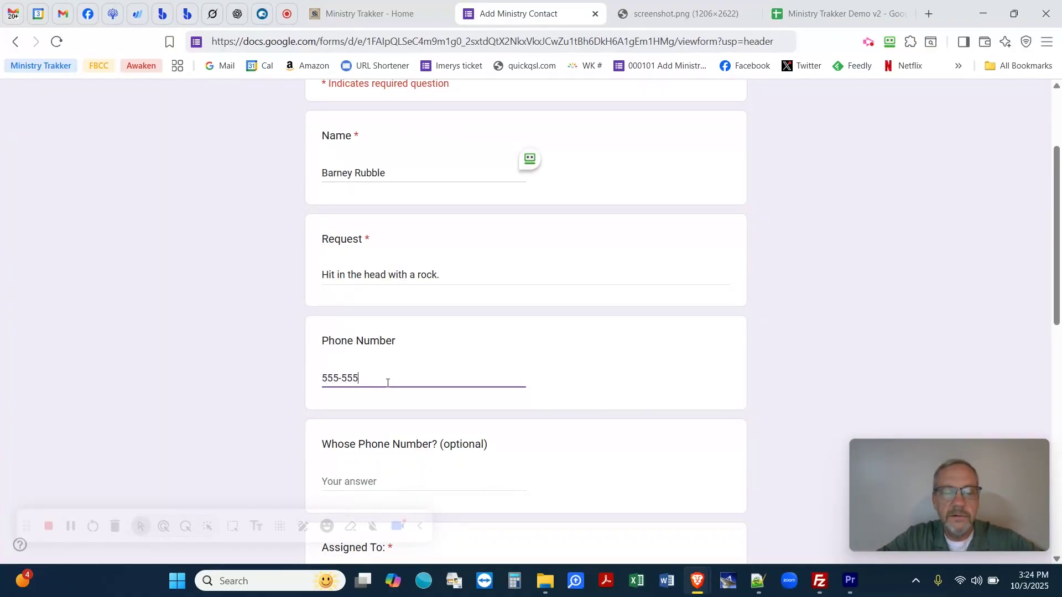
text(-6718)
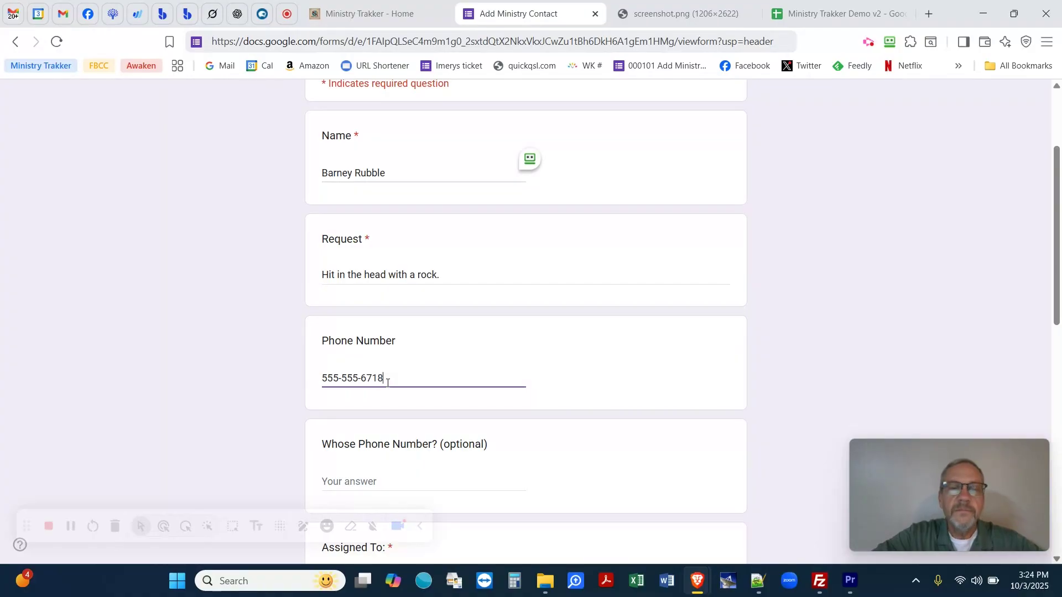
scroll(382, 370, down, 2)
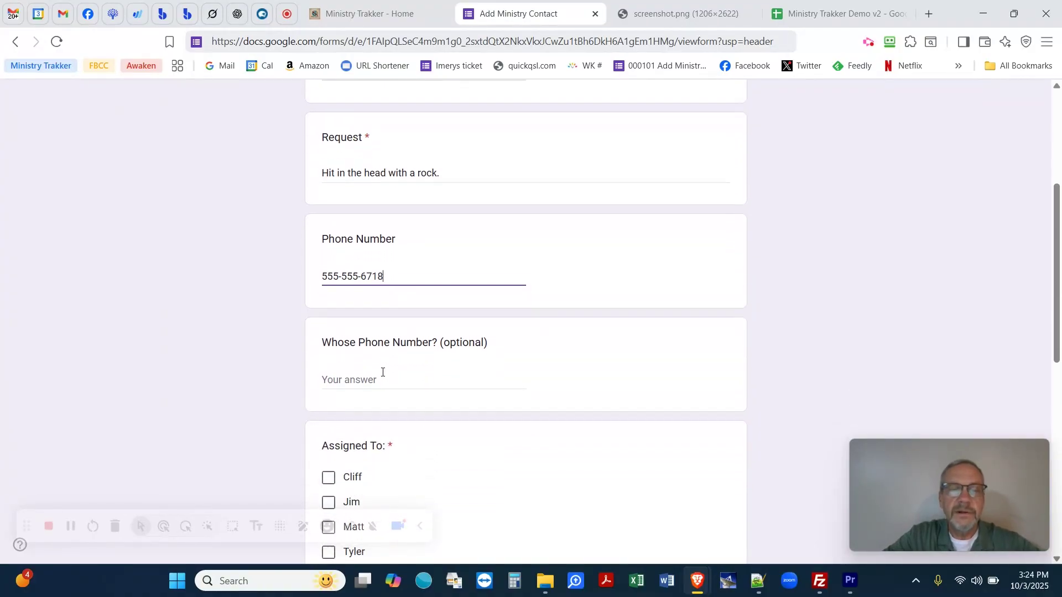
click(383, 373)
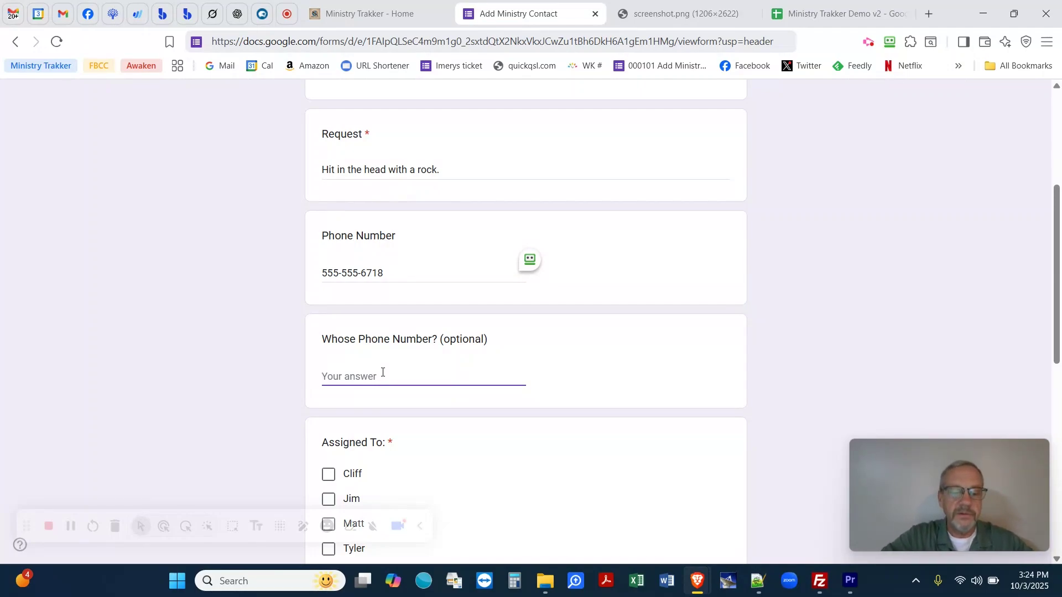
text(Betty)
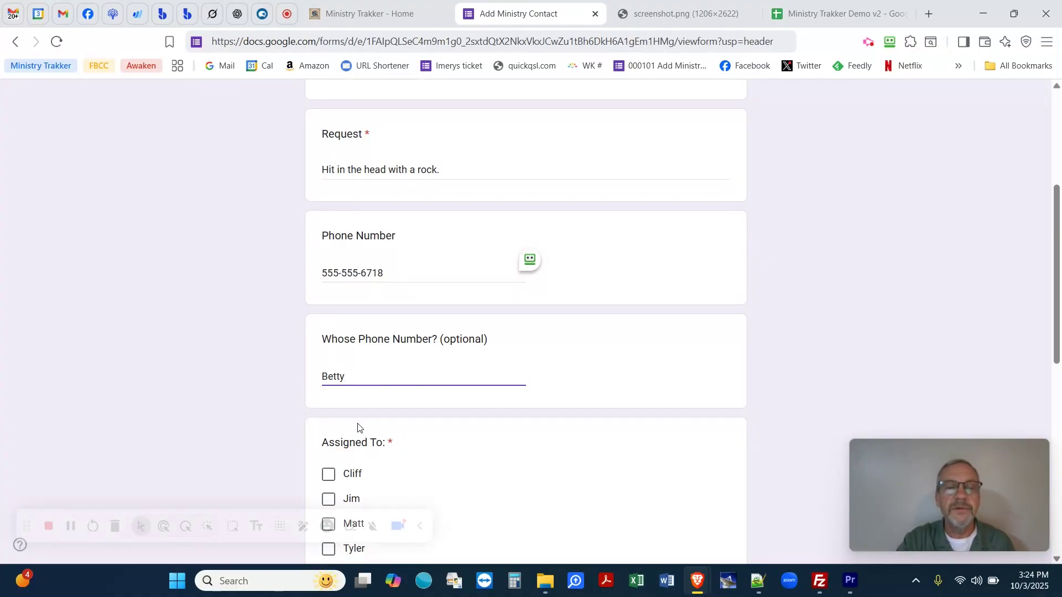
Assign the contact to the second listed team member, leave the follow-up date blank, and submit the form.
scroll(363, 424, down, 2)
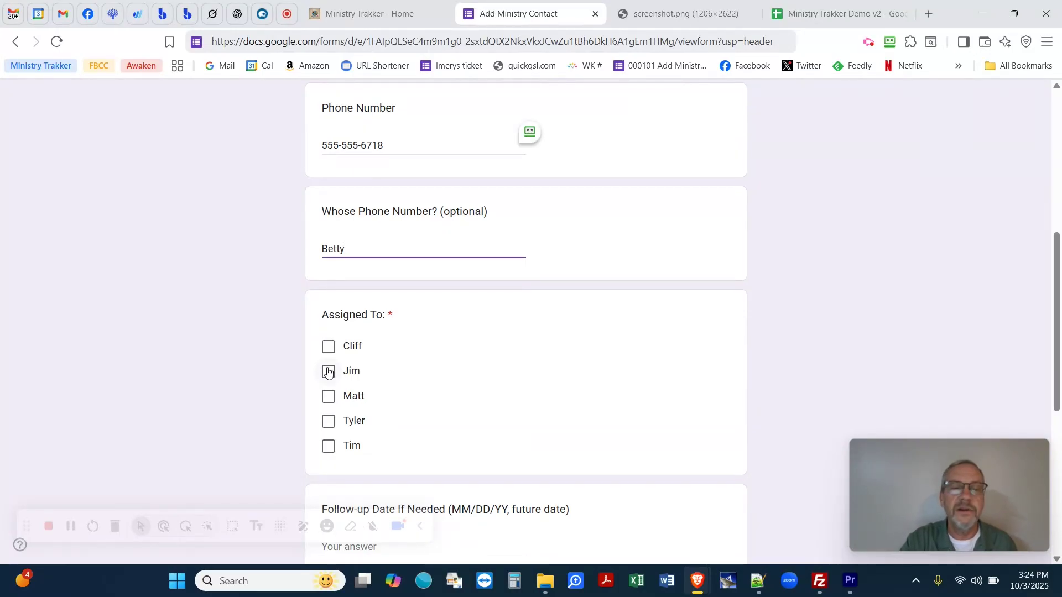
click(329, 372)
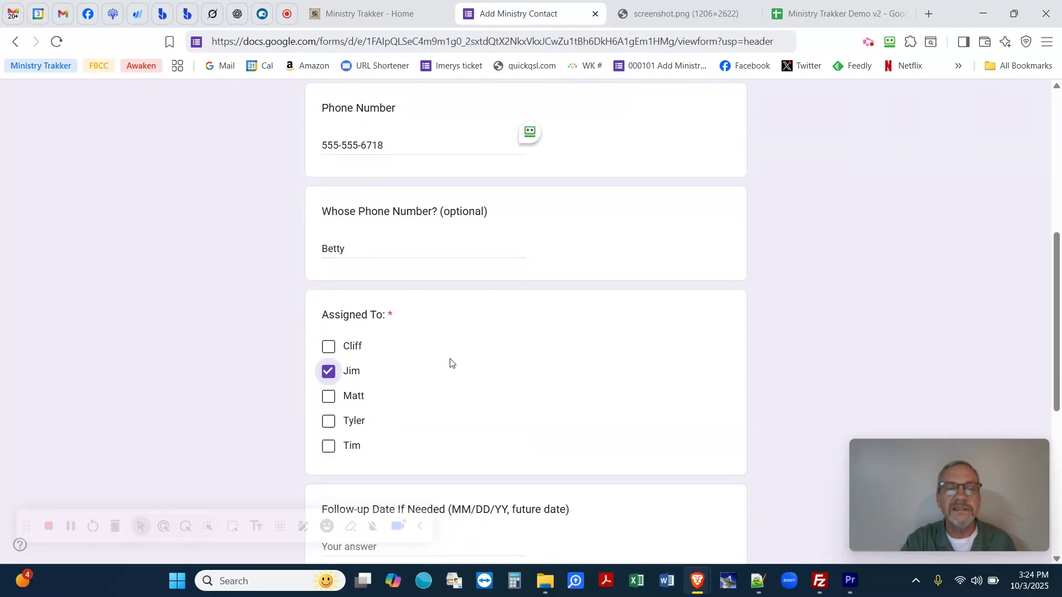
scroll(451, 360, down, 3)
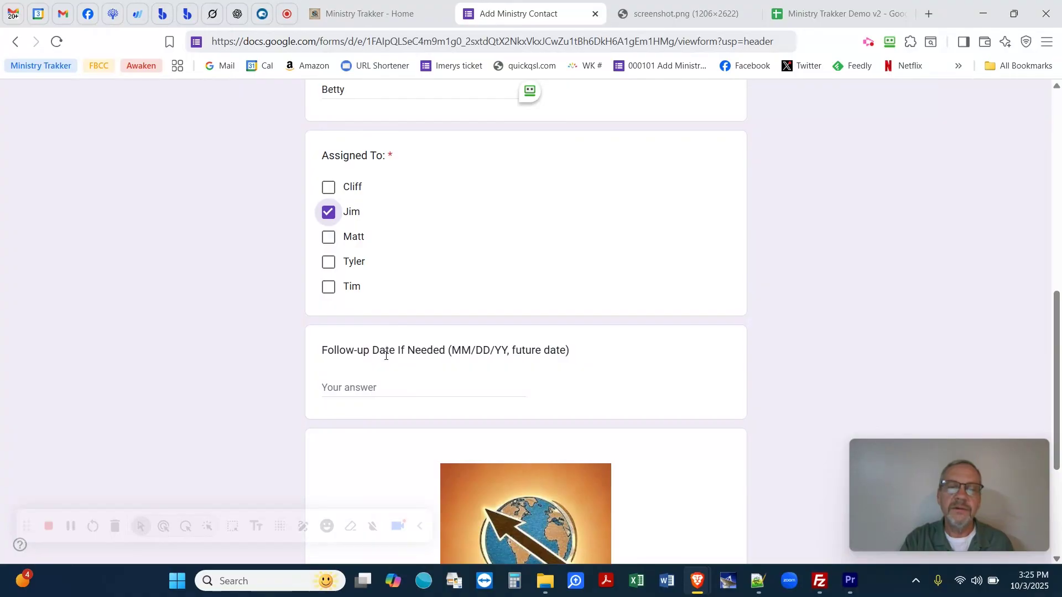
scroll(387, 350, down, 4)
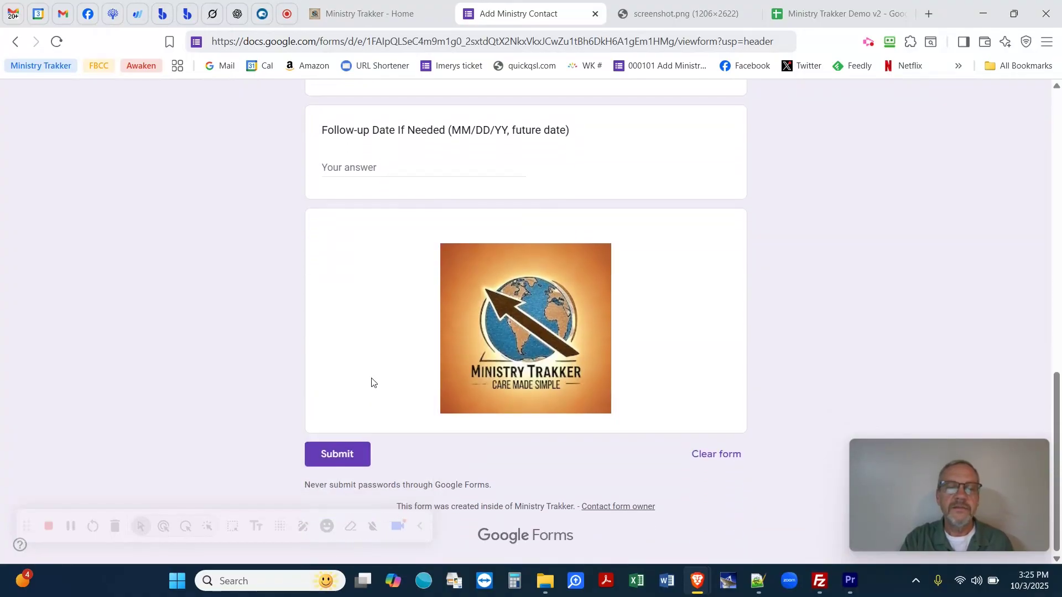
click(339, 455)
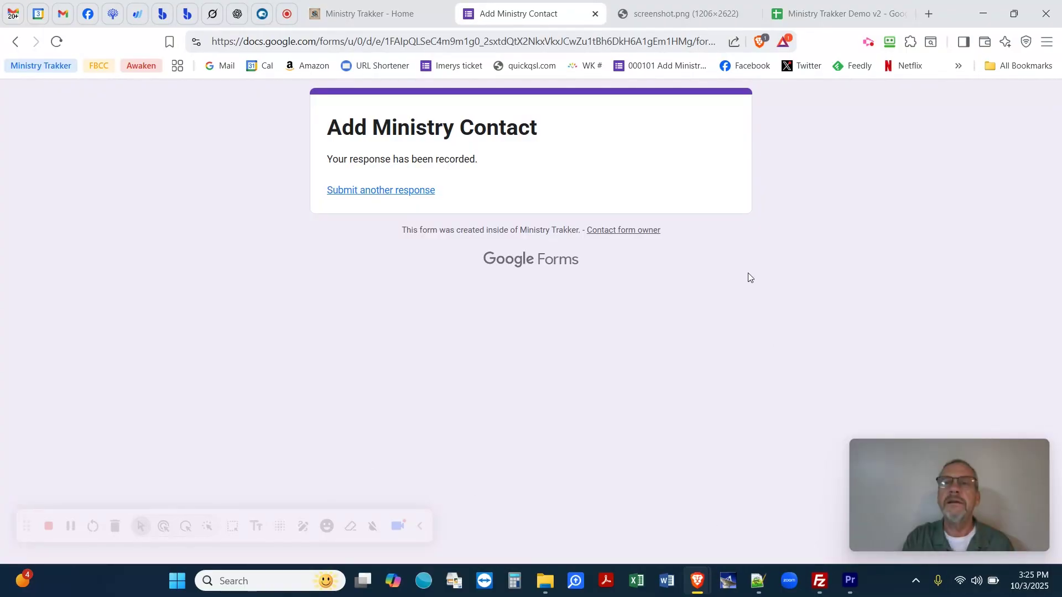
View the text-notification screenshot and the assignee choices for row 2 of the Ministry Trakker Demo v2 spreadsheet.
click(676, 13)
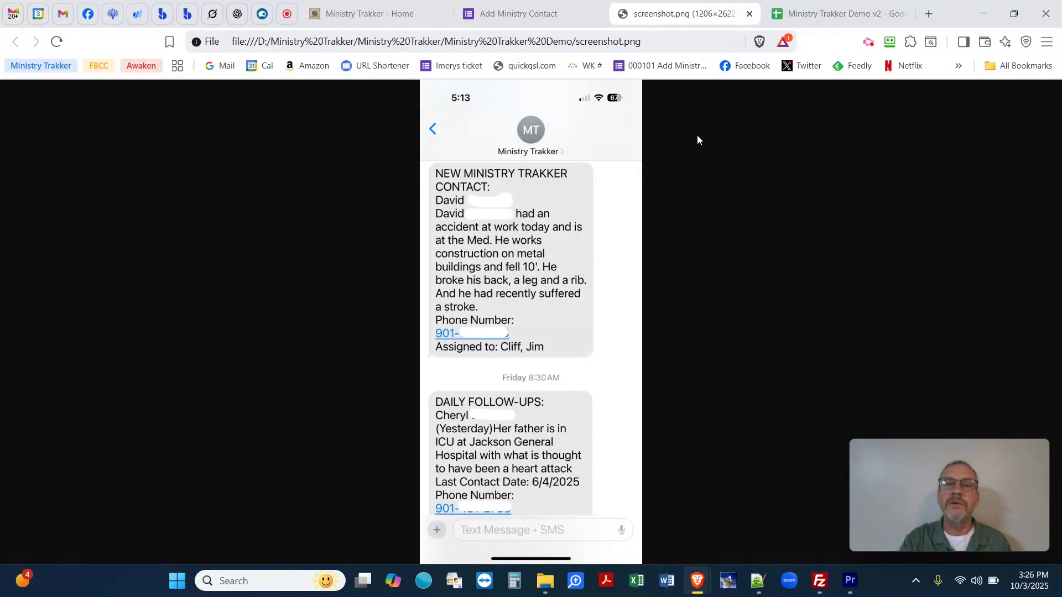
click(842, 22)
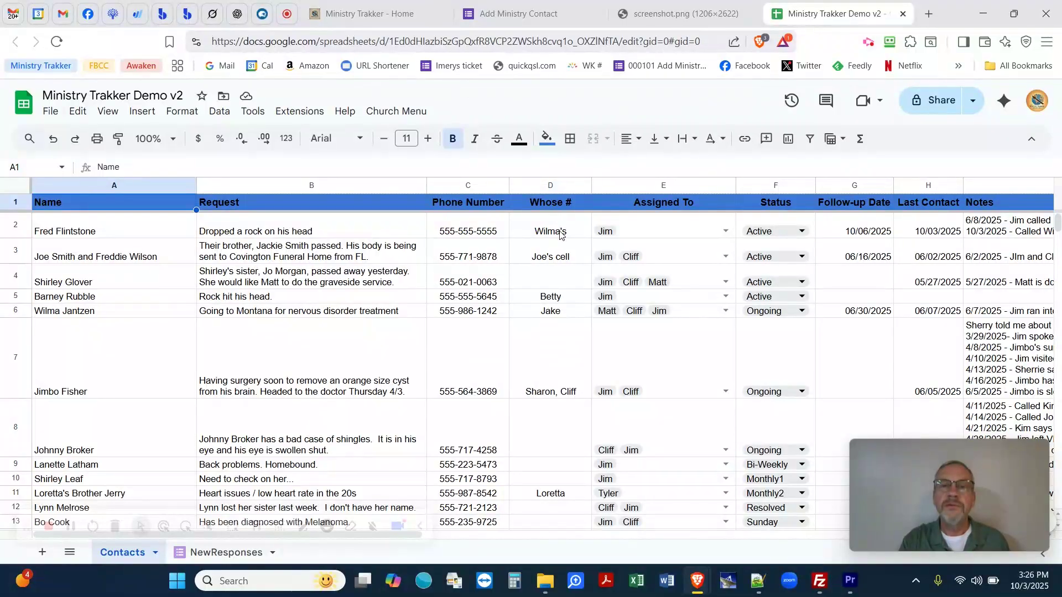
click(726, 231)
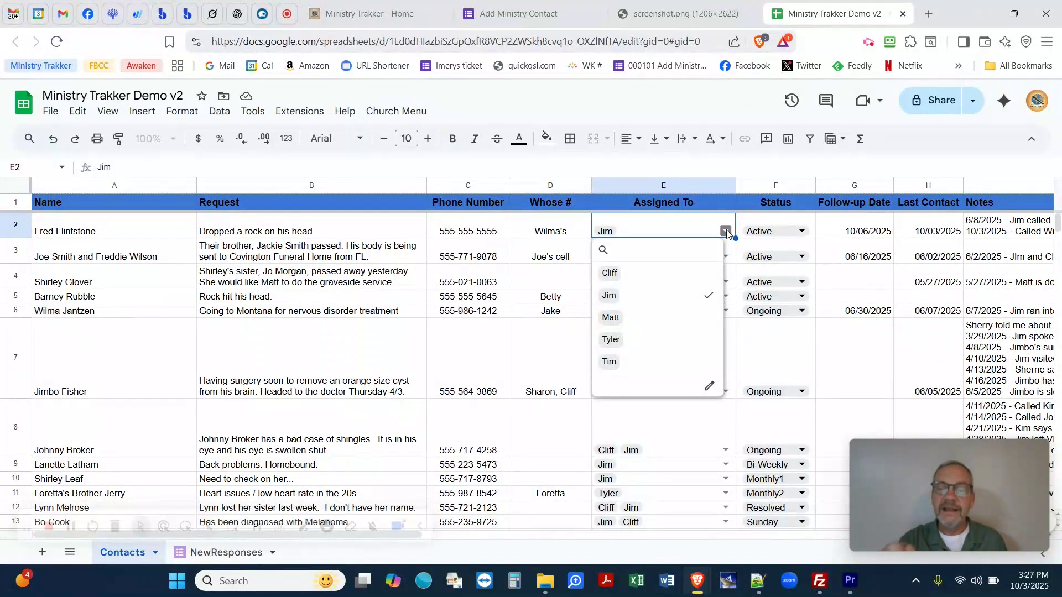
Try the Ongoing and Sunday statuses for the contact in row 2.
click(801, 232)
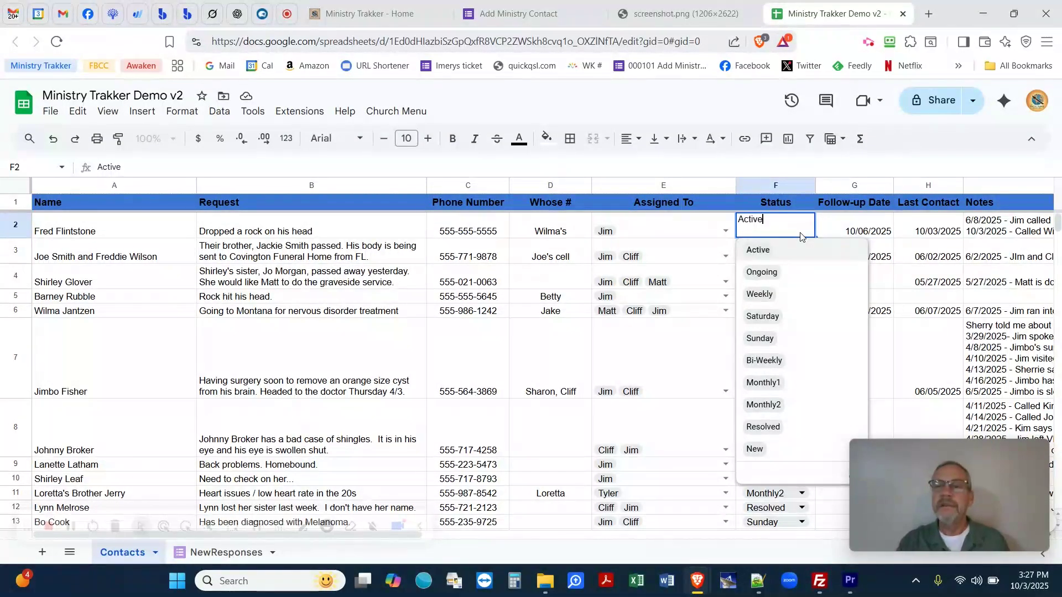
click(782, 274)
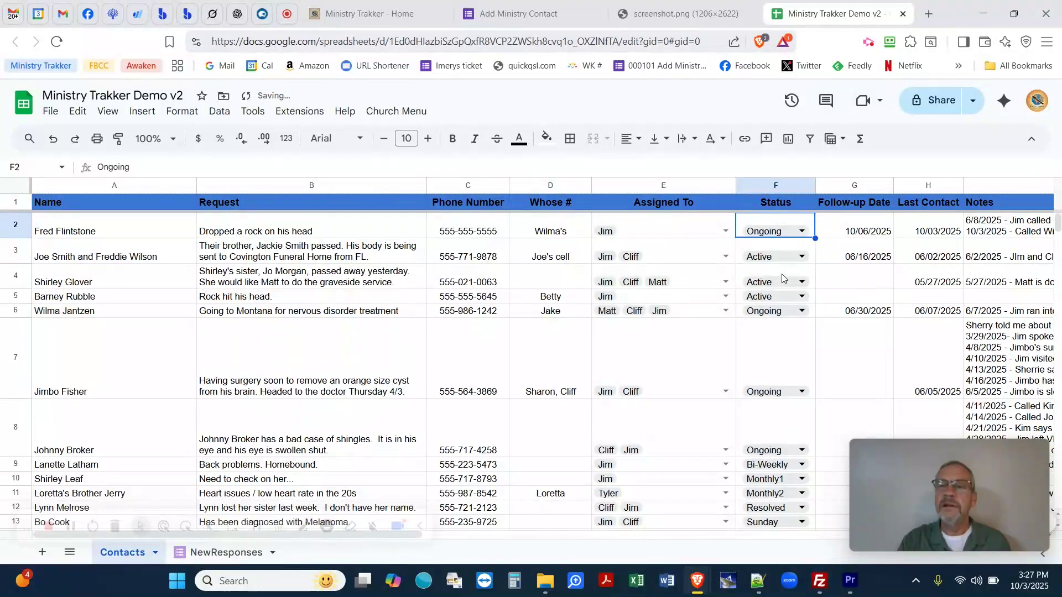
click(802, 232)
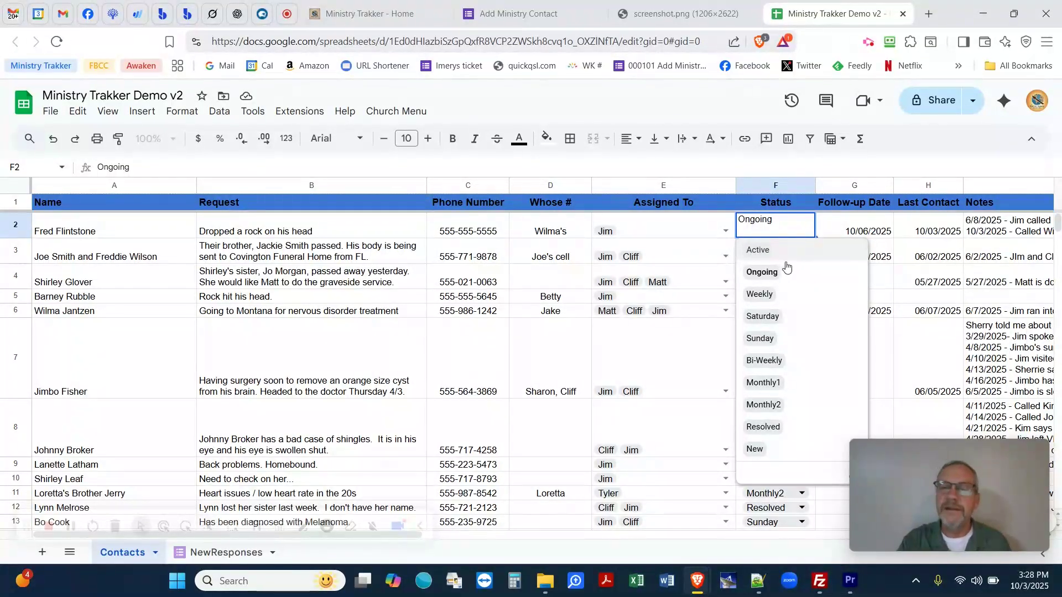
click(770, 339)
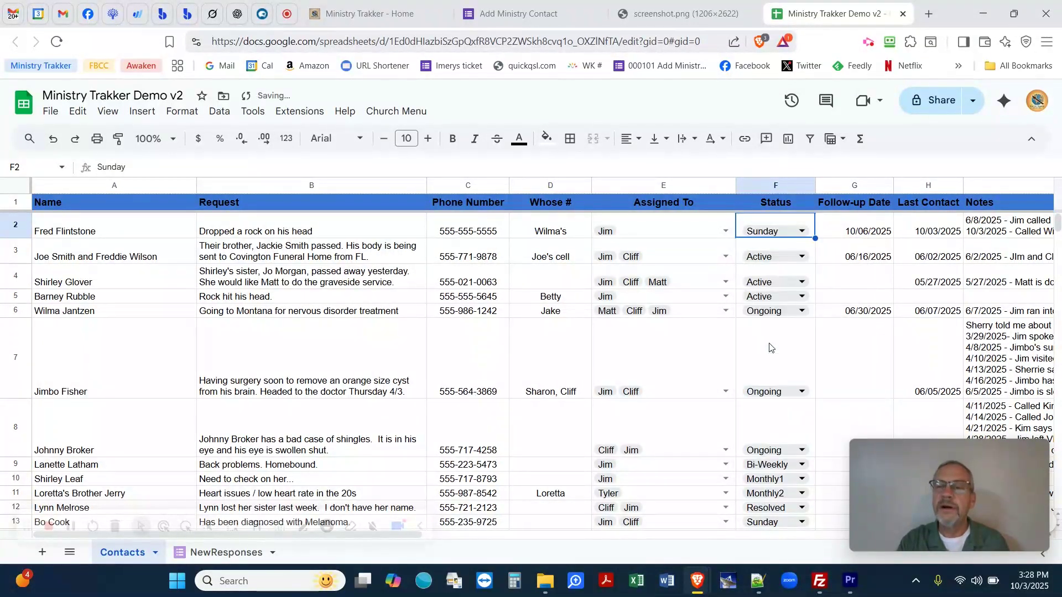
Set the status of the contact in row 2 to Resolved.
click(805, 238)
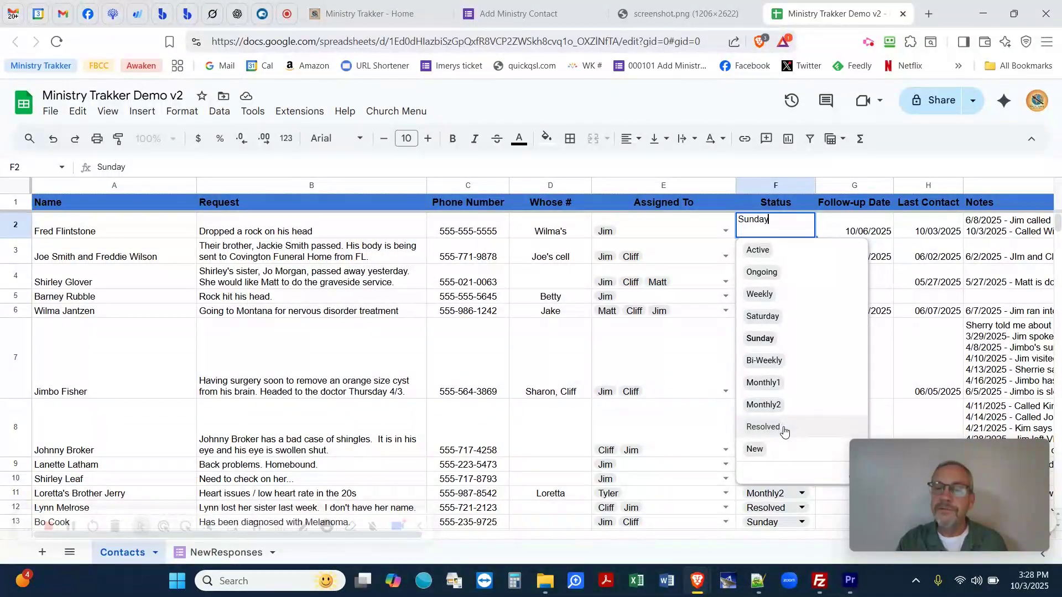
click(762, 427)
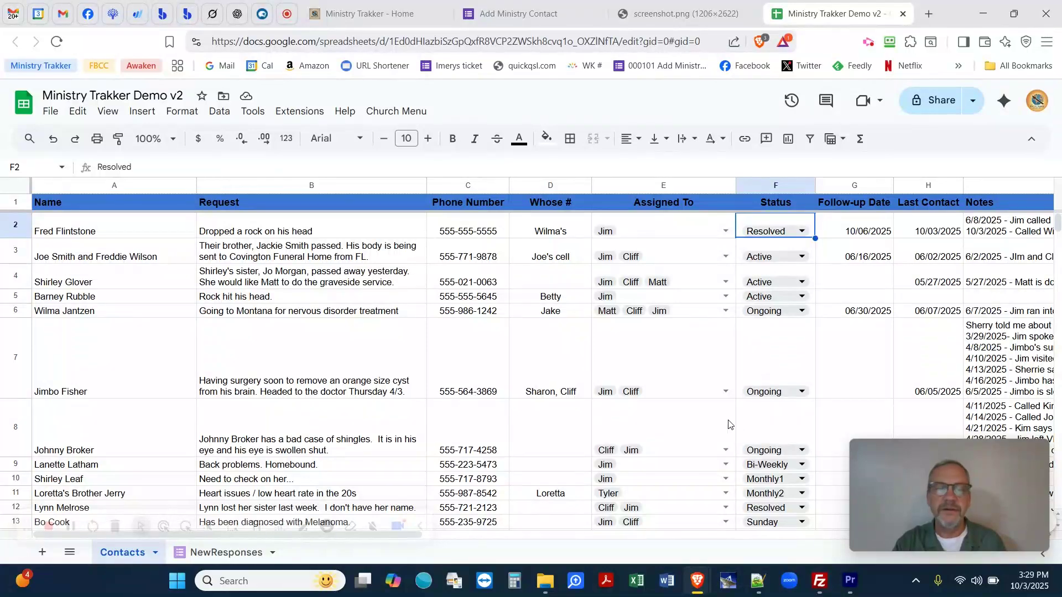
Examine the Contacts sheet from the first entries down to the newly submitted contact in row 14.
scroll(701, 362, down, 3)
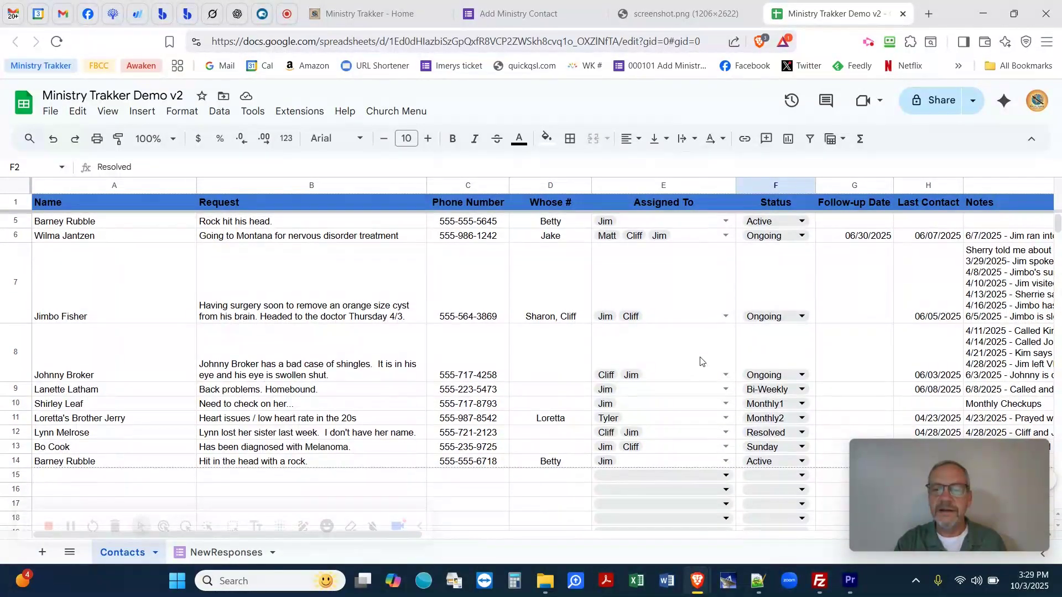
scroll(701, 362, up, 2)
scroll(701, 362, down, 2)
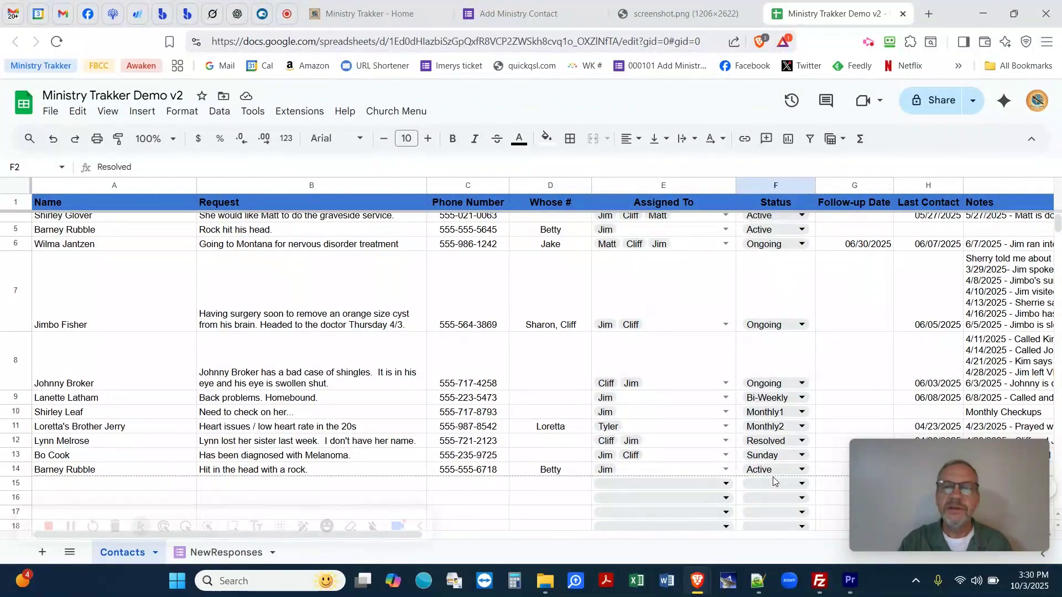
scroll(721, 306, up, 2)
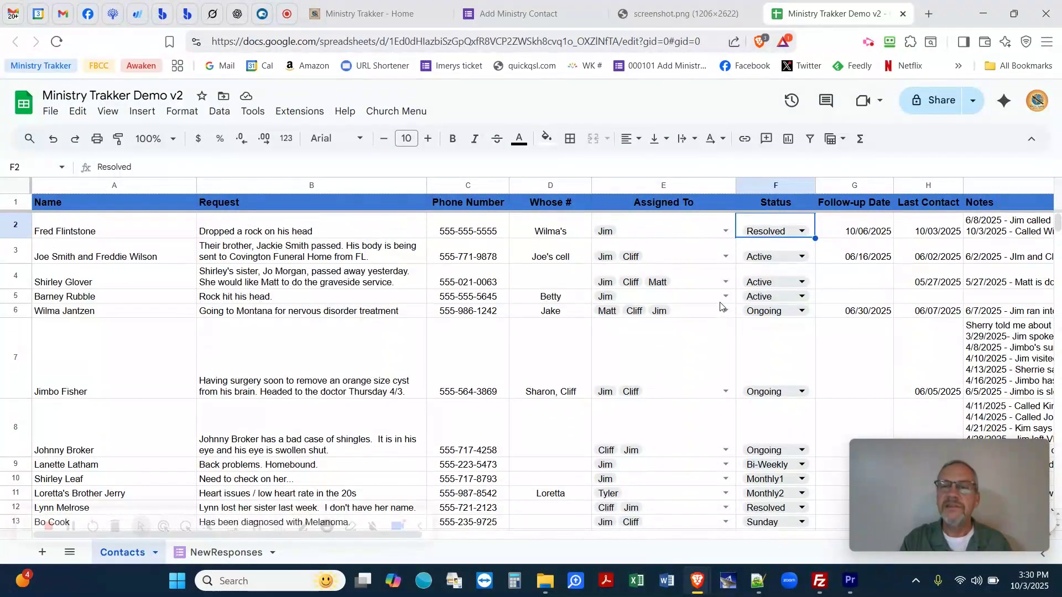
scroll(349, 324, down, 4)
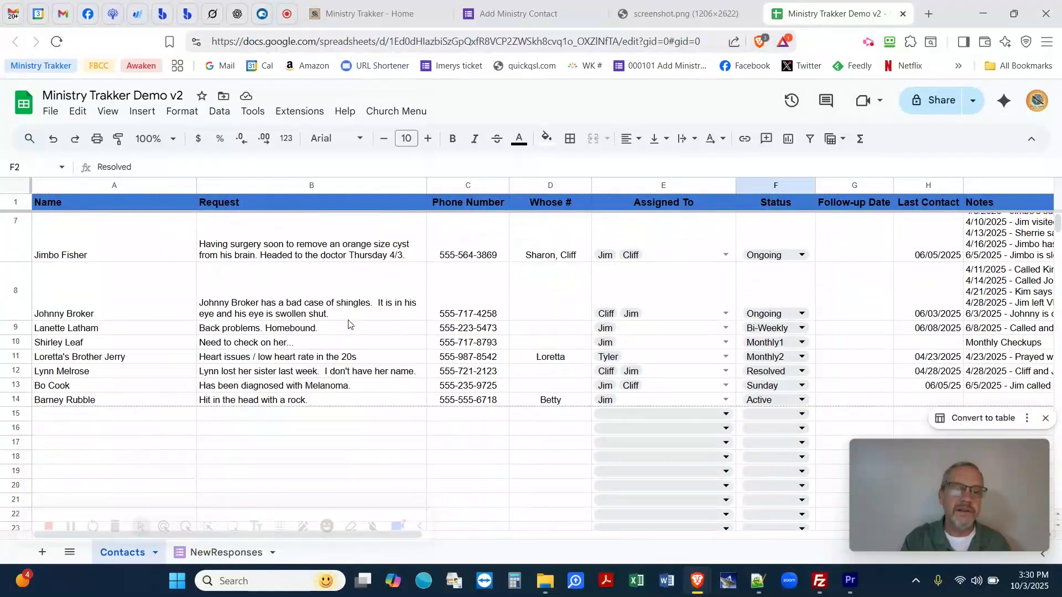
Start a new entry in row 15 of the Contacts sheet with New need as its name.
scroll(348, 324, down, 1)
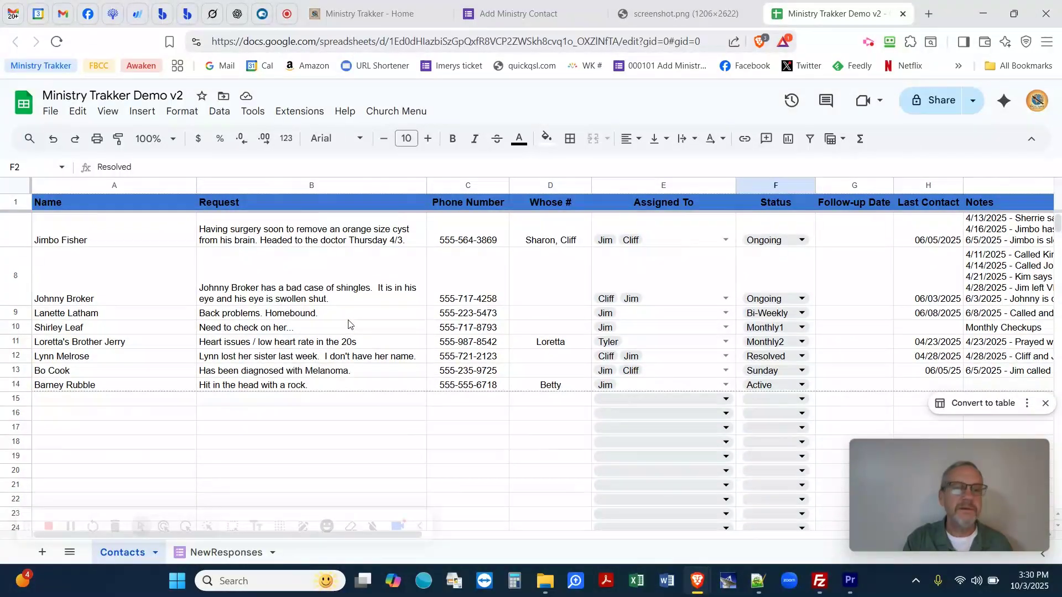
click(103, 403)
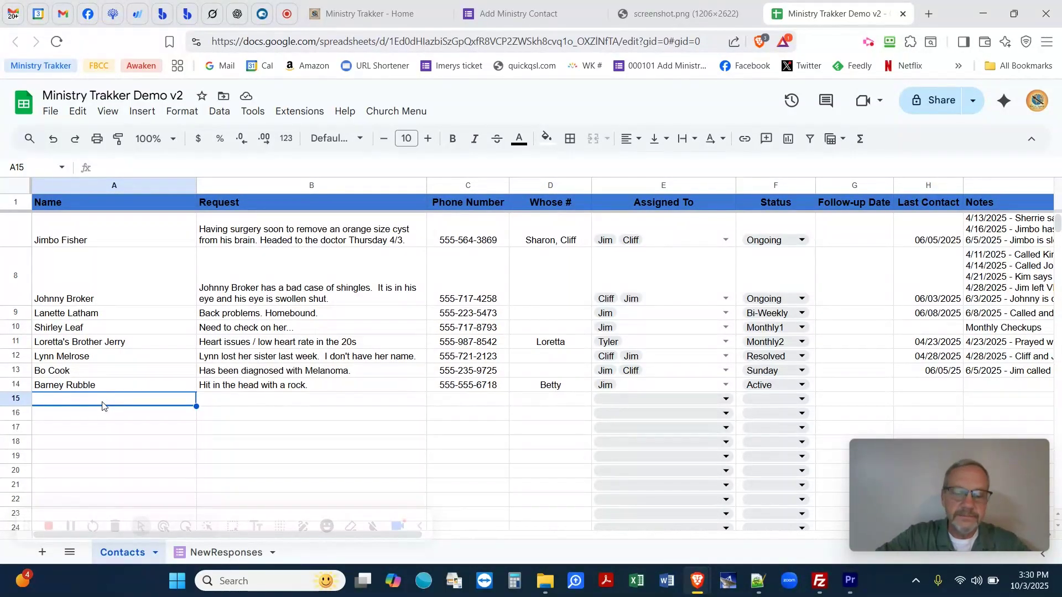
text(New n)
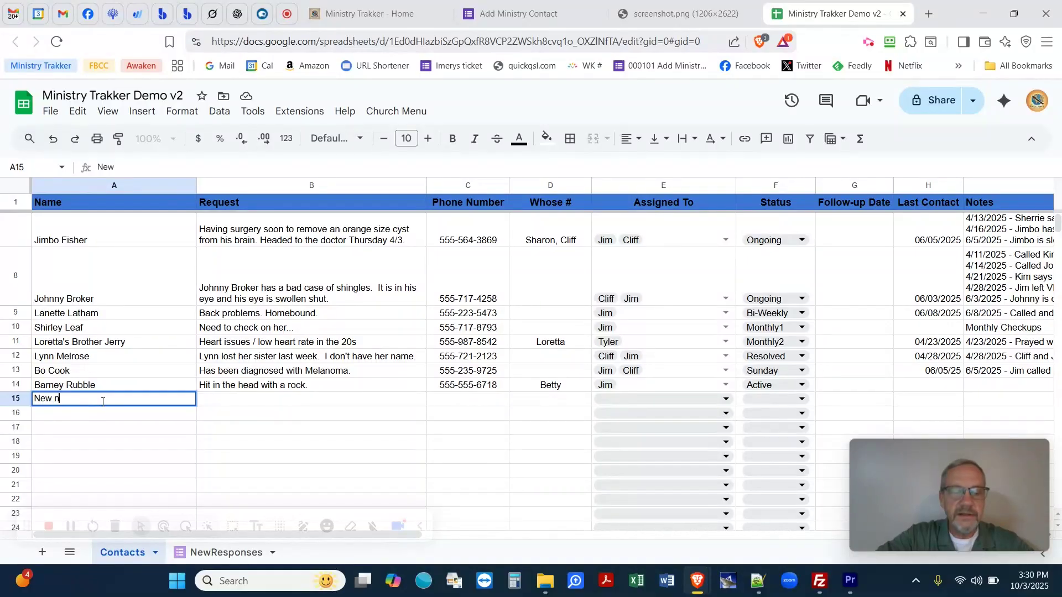
text(eed)
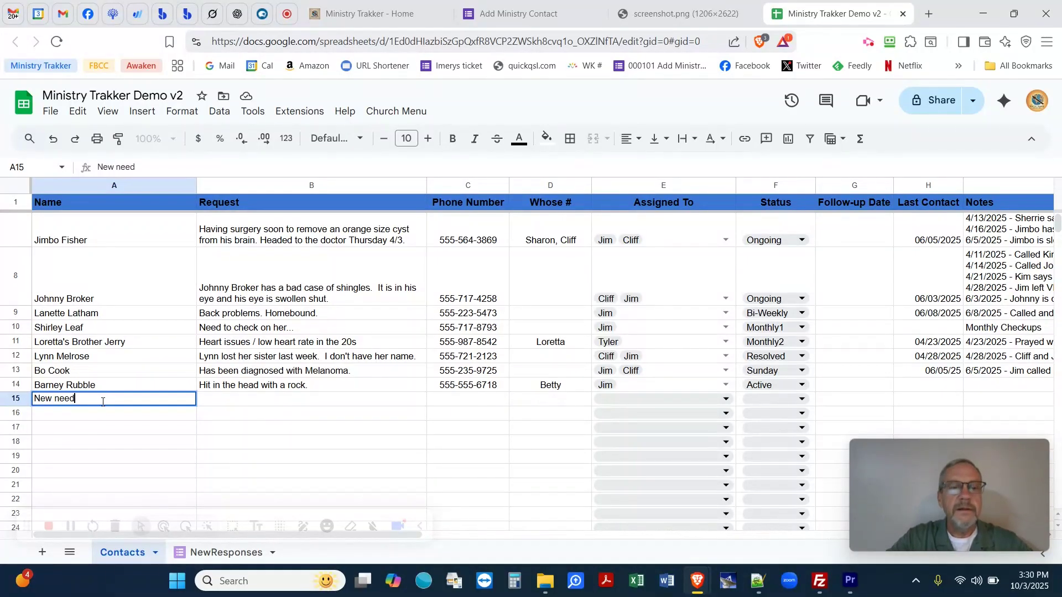
click(289, 405)
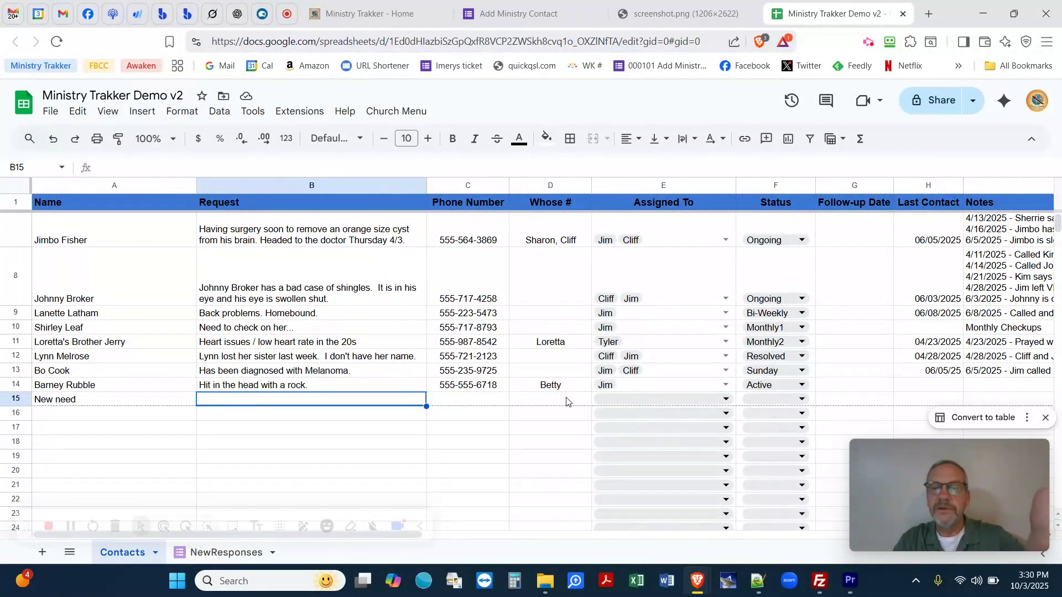
View the assignee and status choices available for the new entry in row 15.
click(633, 399)
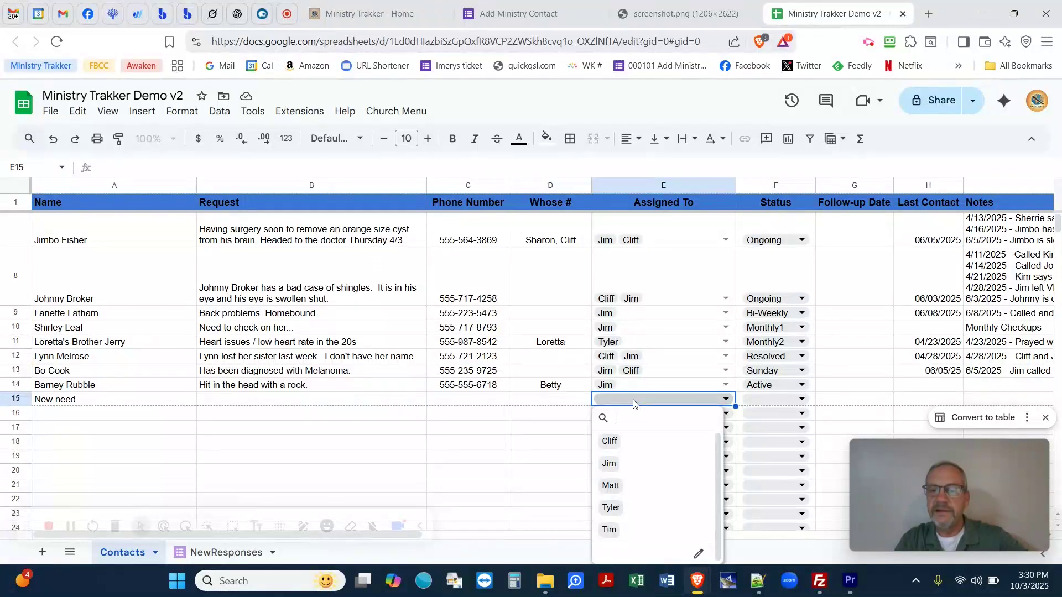
click(768, 399)
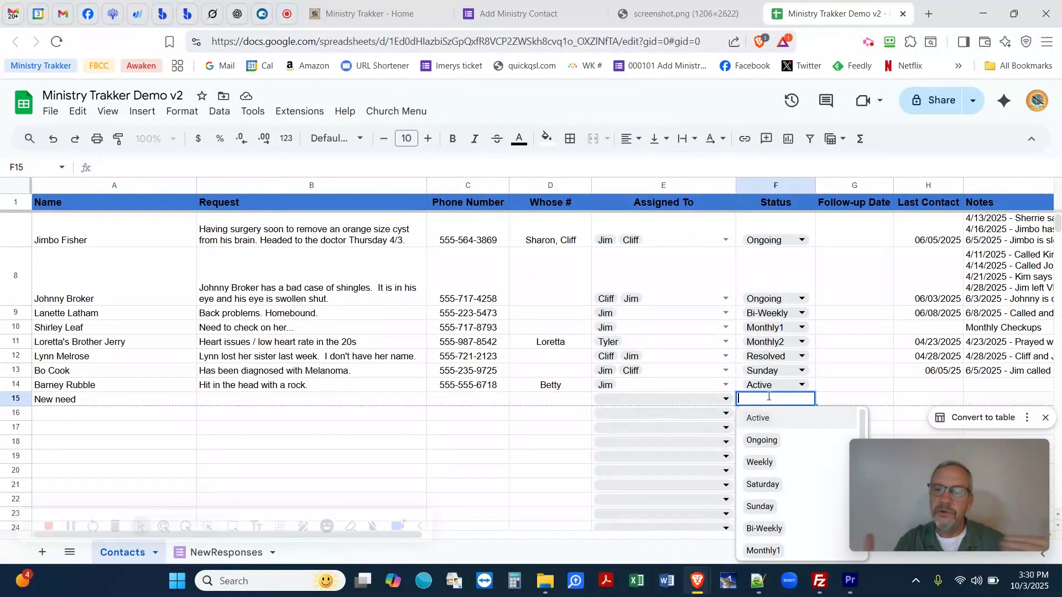
click(834, 398)
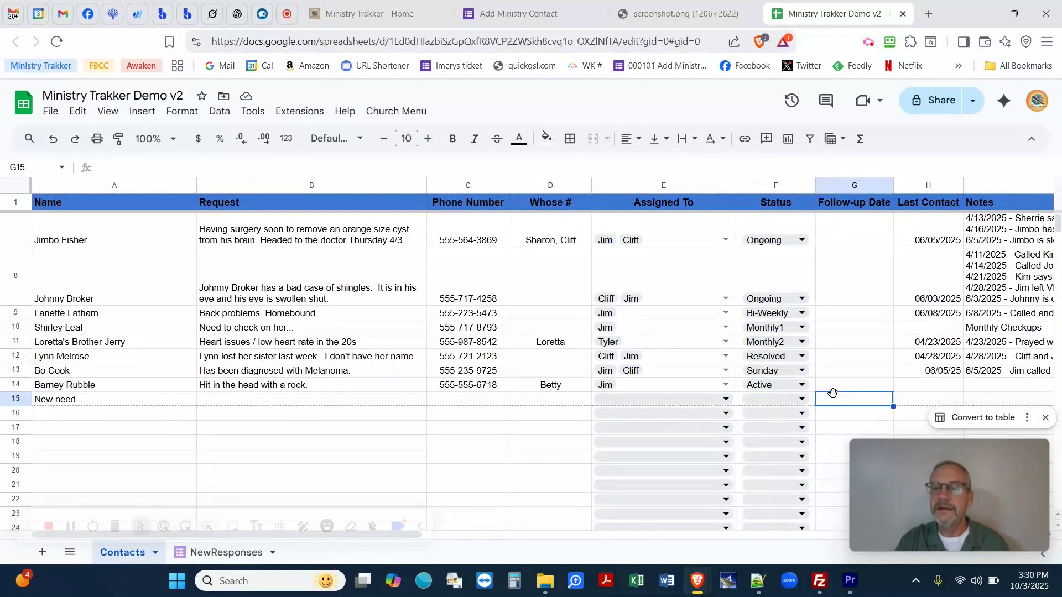
Set the follow-up date of the contact in row 7 to 10/10/2025 and the status to Active.
scroll(819, 367, up, 5)
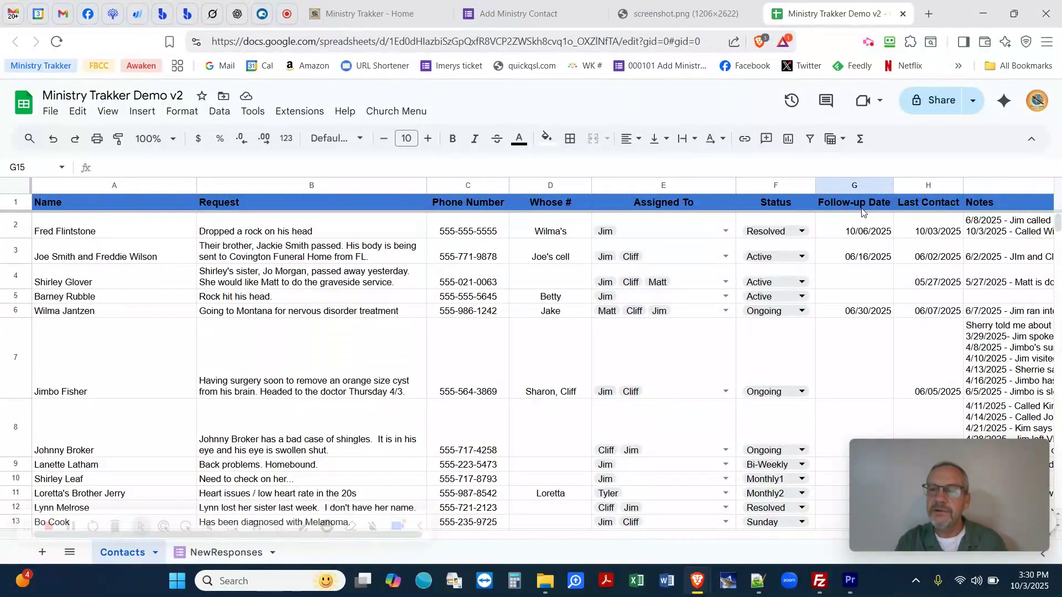
double_click(866, 394)
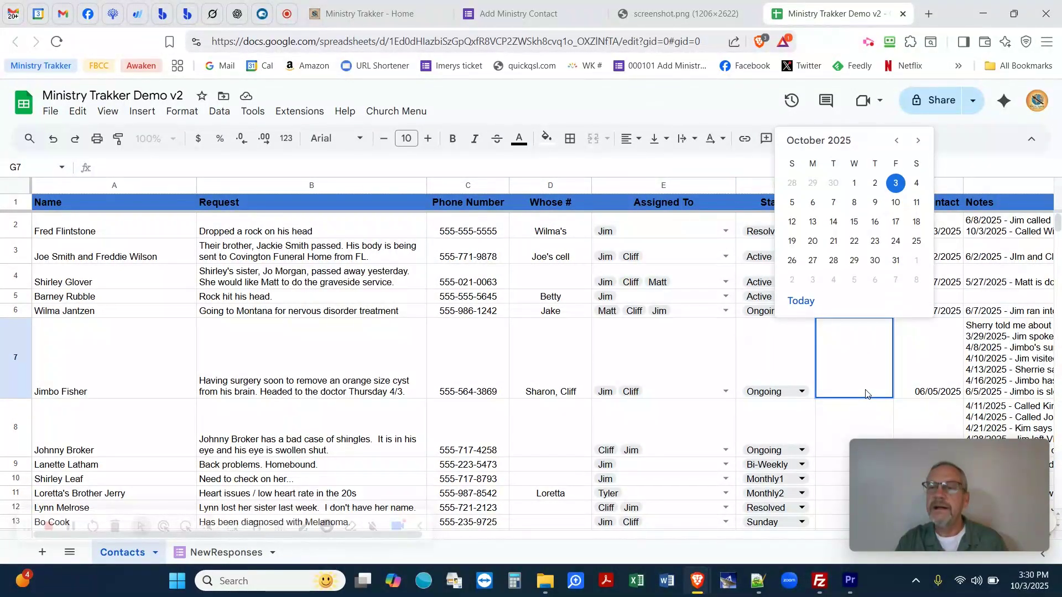
click(896, 203)
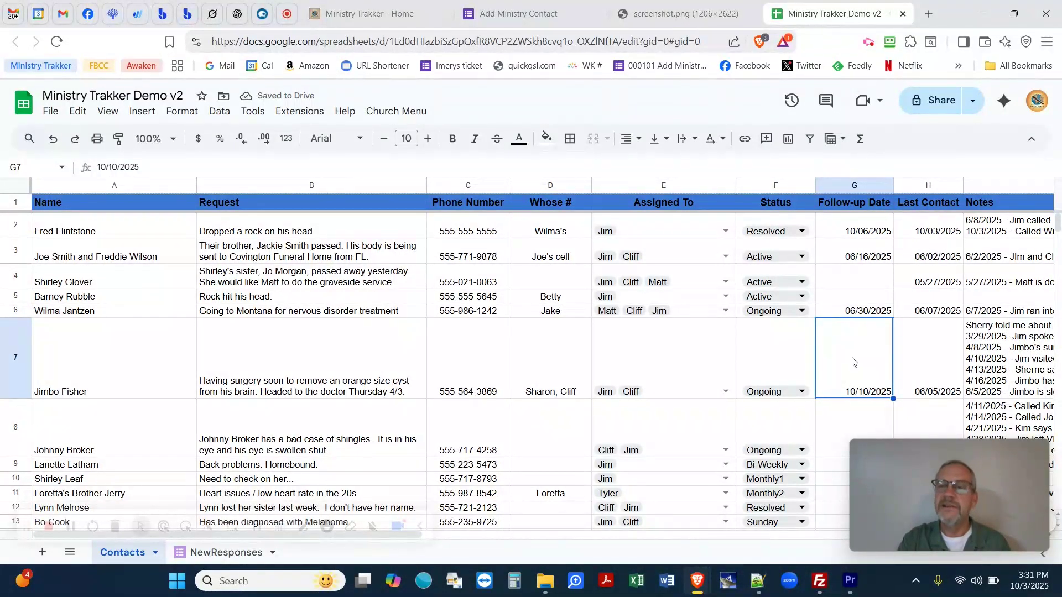
click(802, 392)
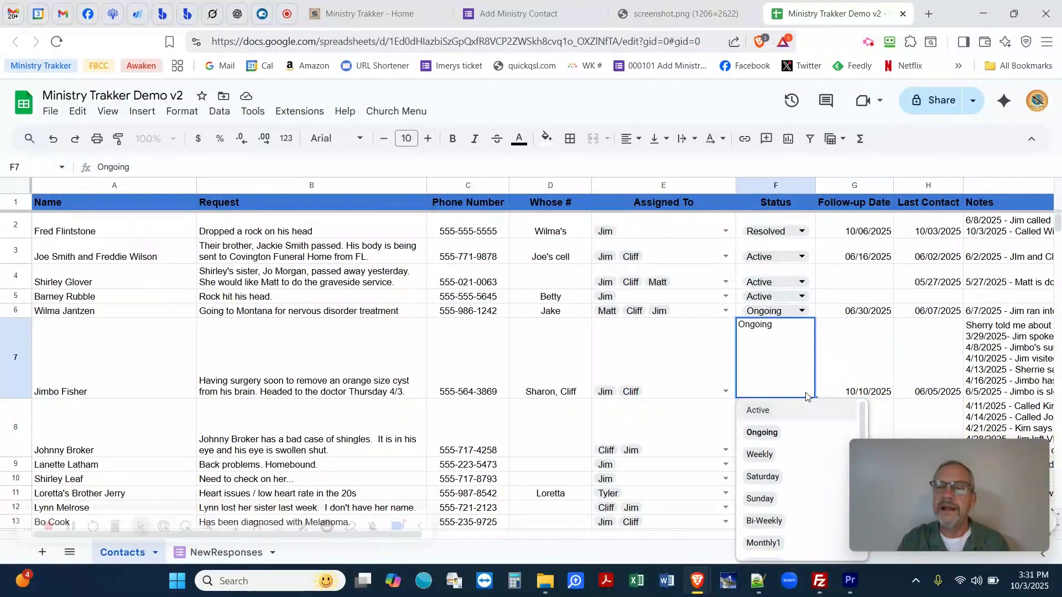
click(763, 412)
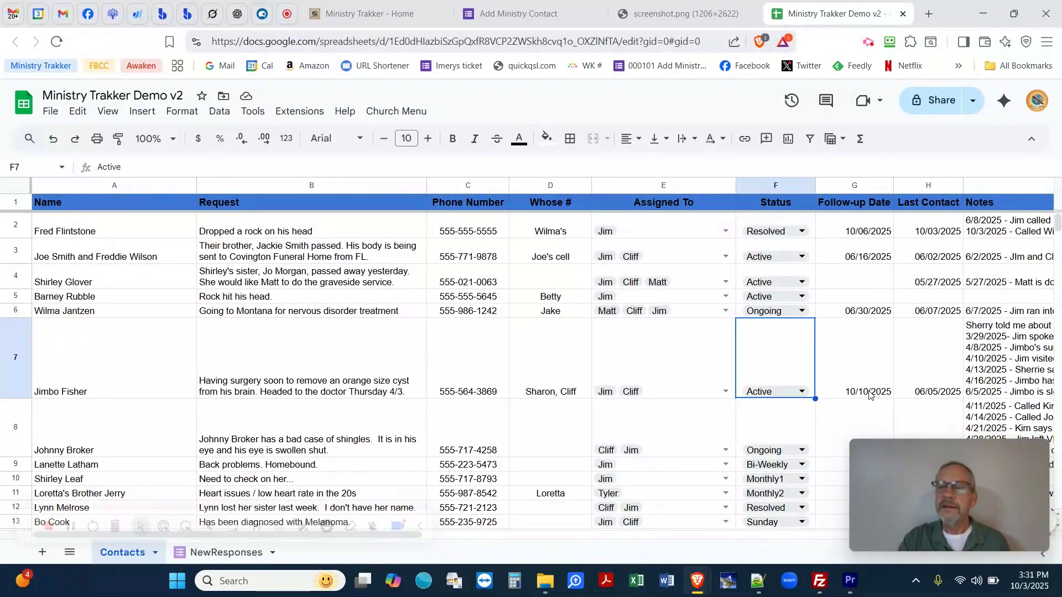
Set the last contact date of the contact in row 7 to 10/03/2025.
scroll(880, 394, right, 5)
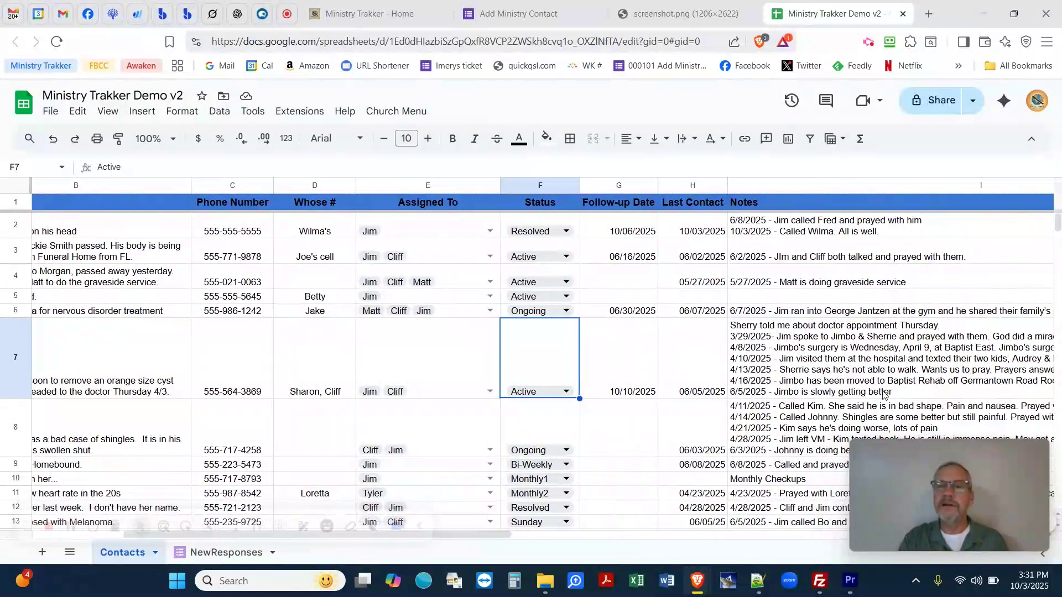
scroll(884, 394, right, 3)
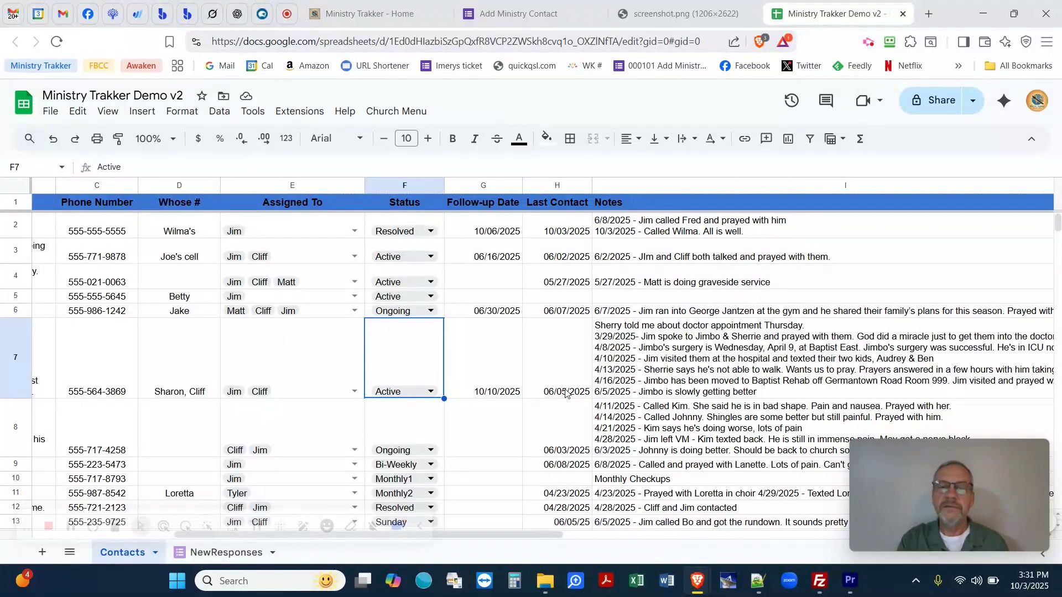
double_click(565, 394)
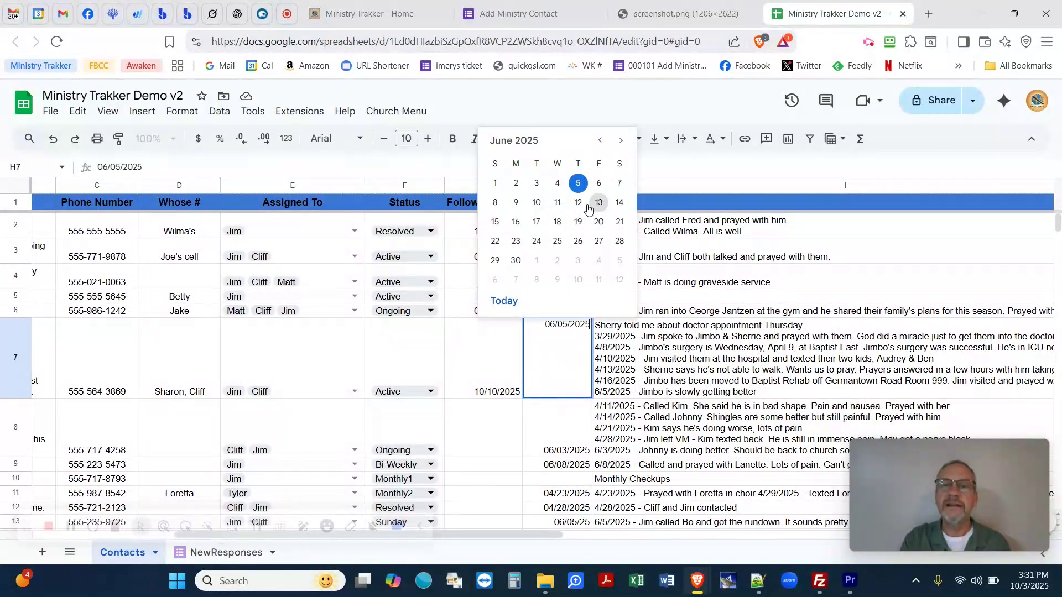
click(622, 140)
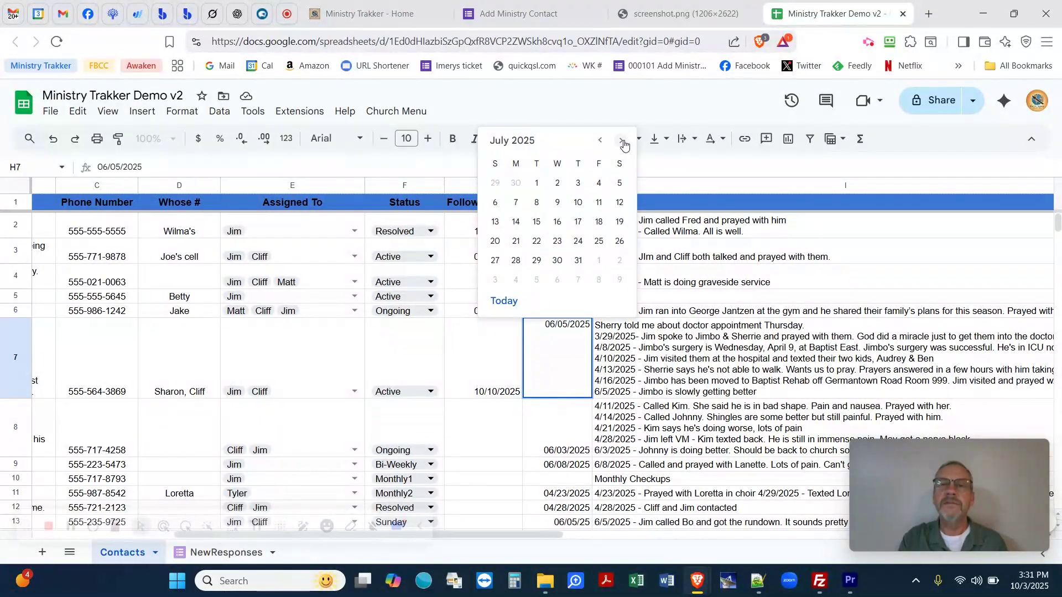
click(621, 141)
click(621, 140)
click(622, 141)
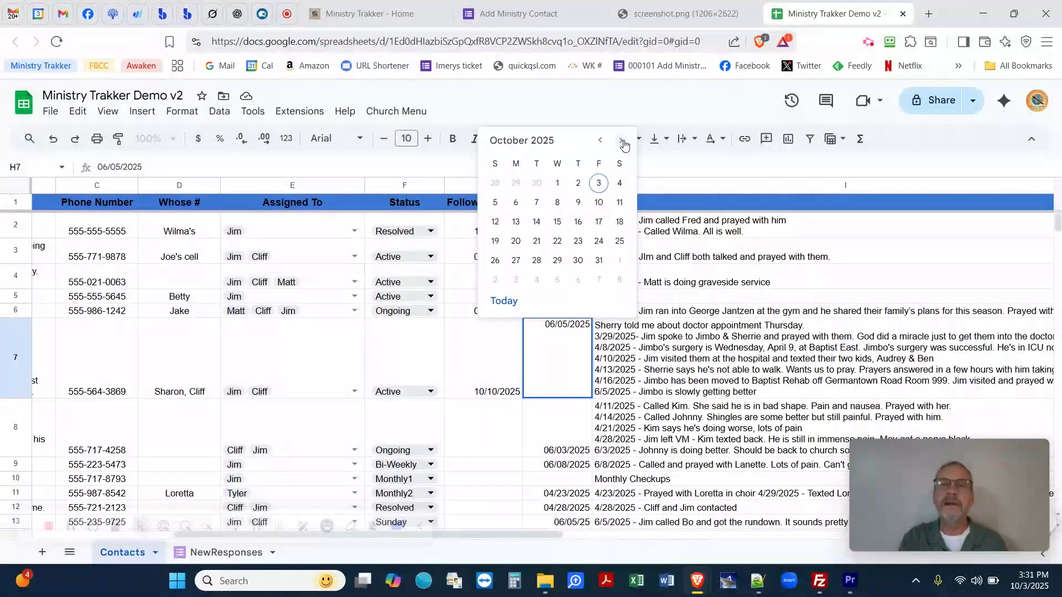
click(602, 186)
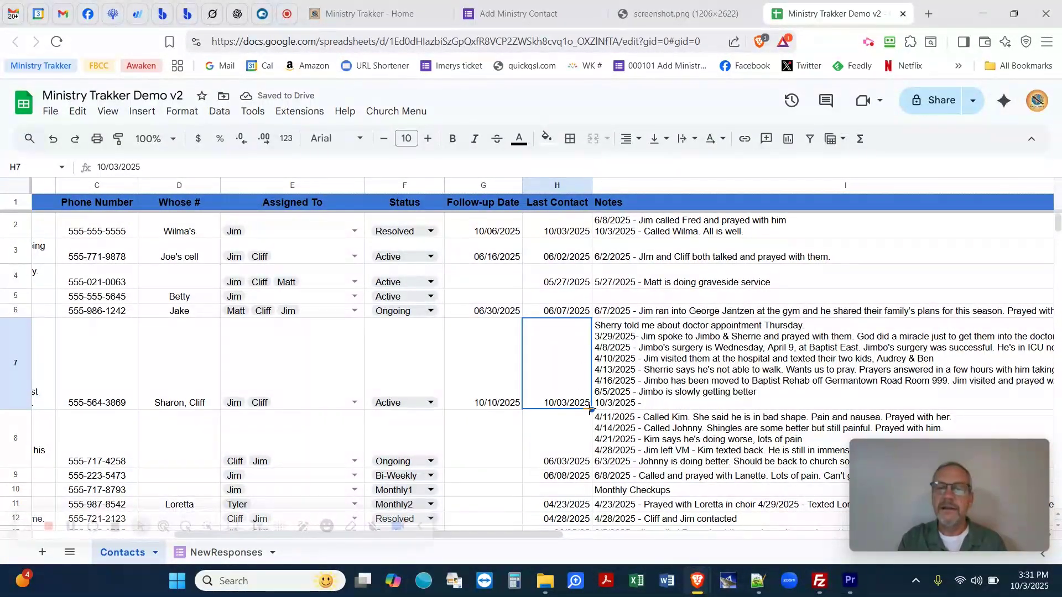
In the row 7 notes, add "Good visit" to the 10/3/2025 entry and insert ". Prayed for them" within the 6/5/2025 entry.
click(648, 405)
double_click(647, 404)
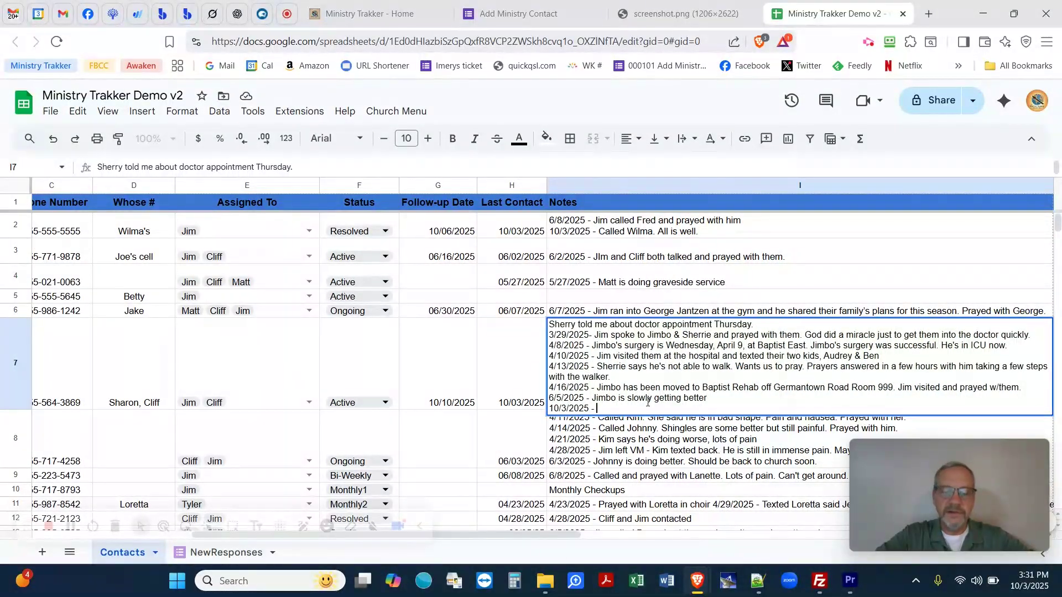
text(Good visit)
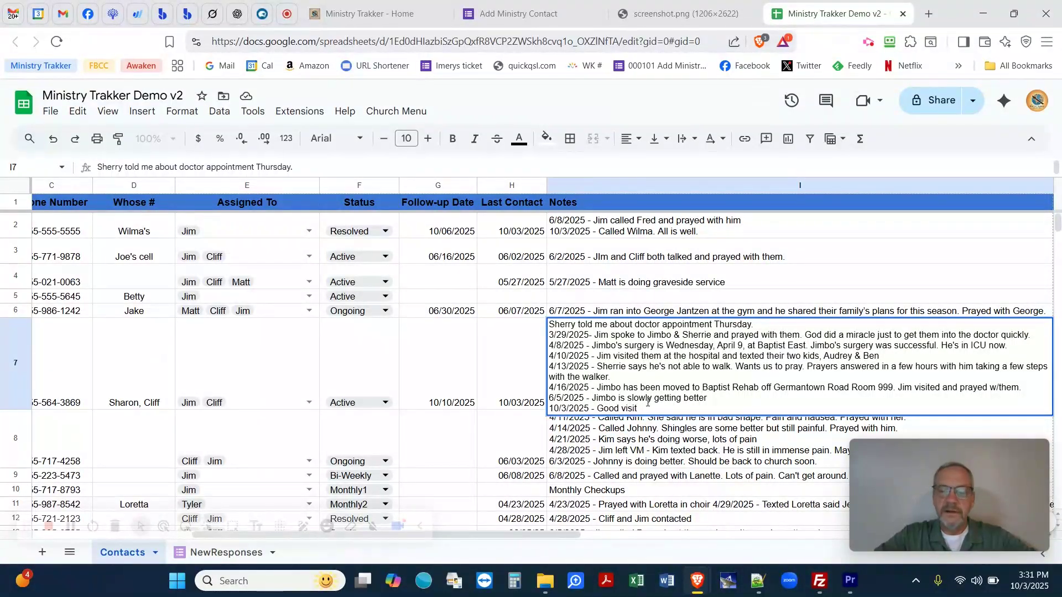
click(647, 398)
text(Pray)
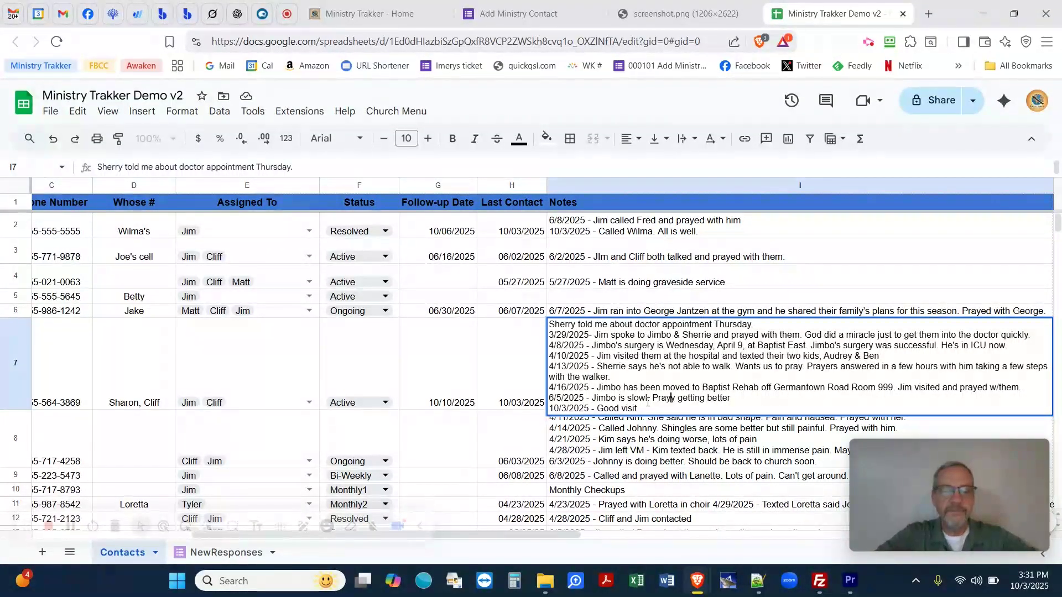
text(ed for them)
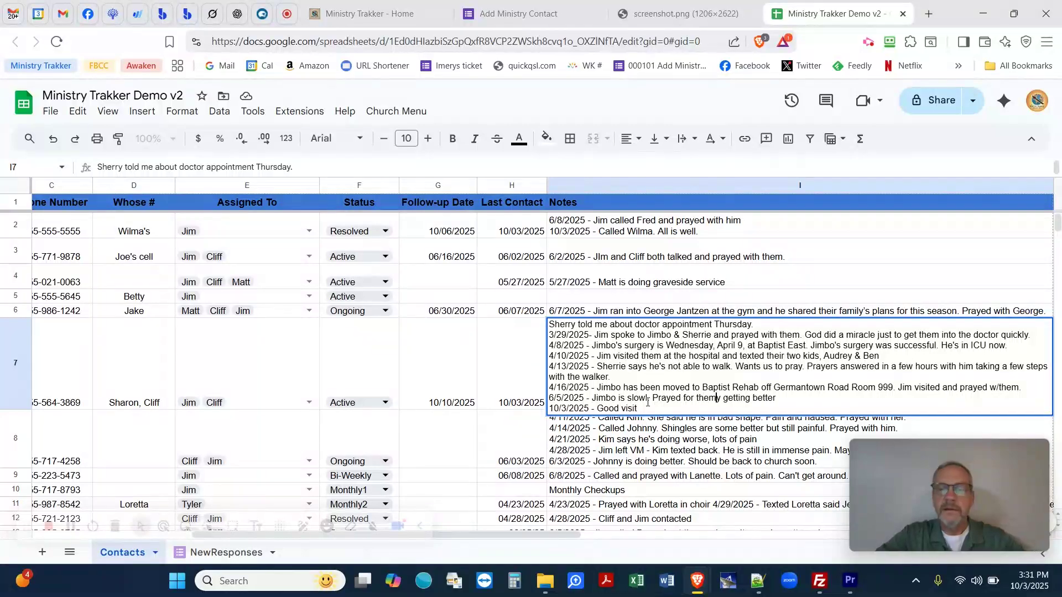
text(y)
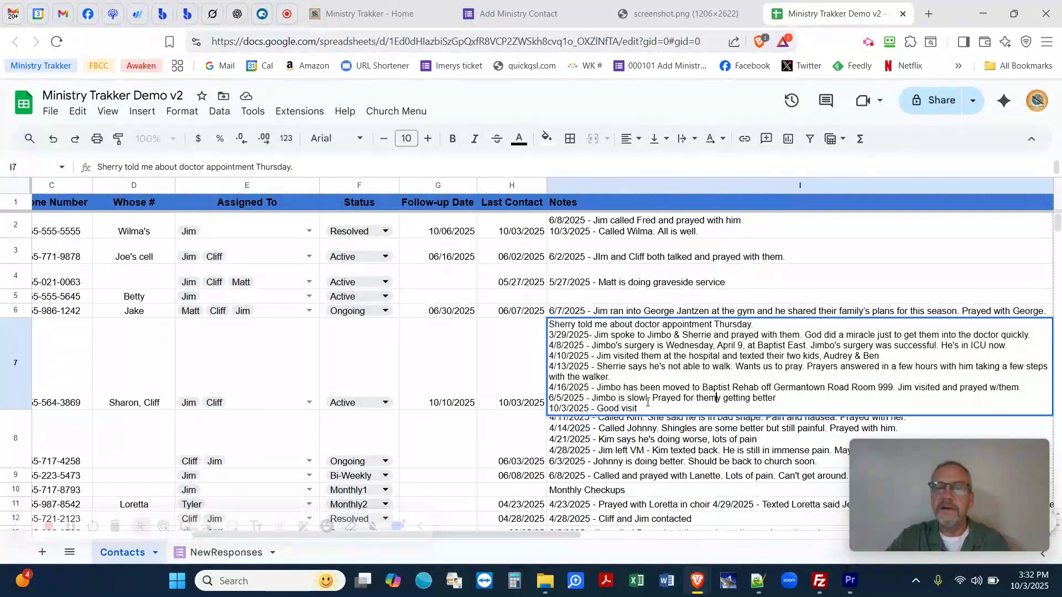
key(Return)
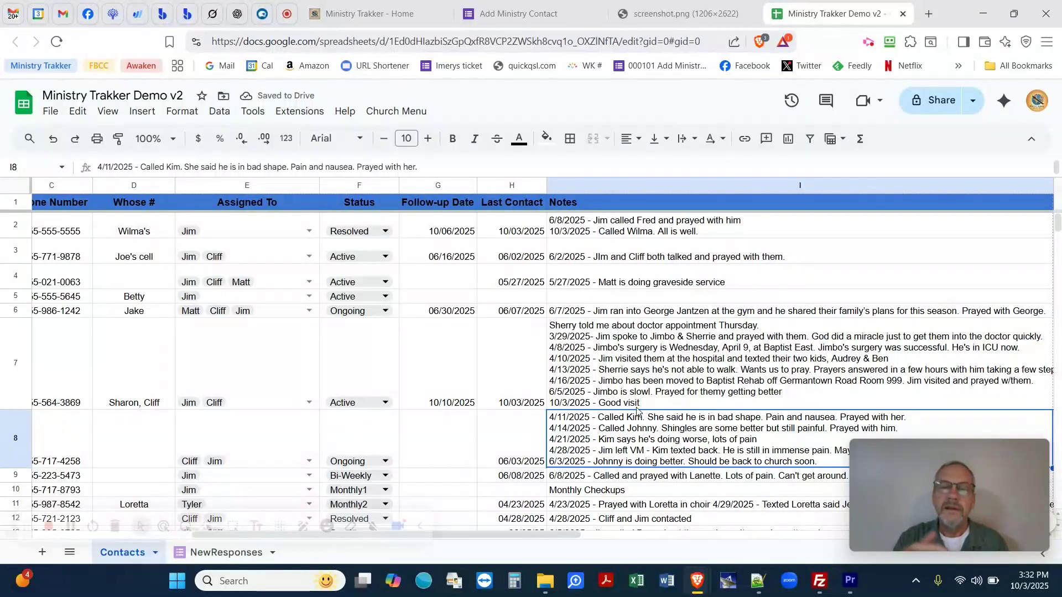
scroll(636, 410, right, 1)
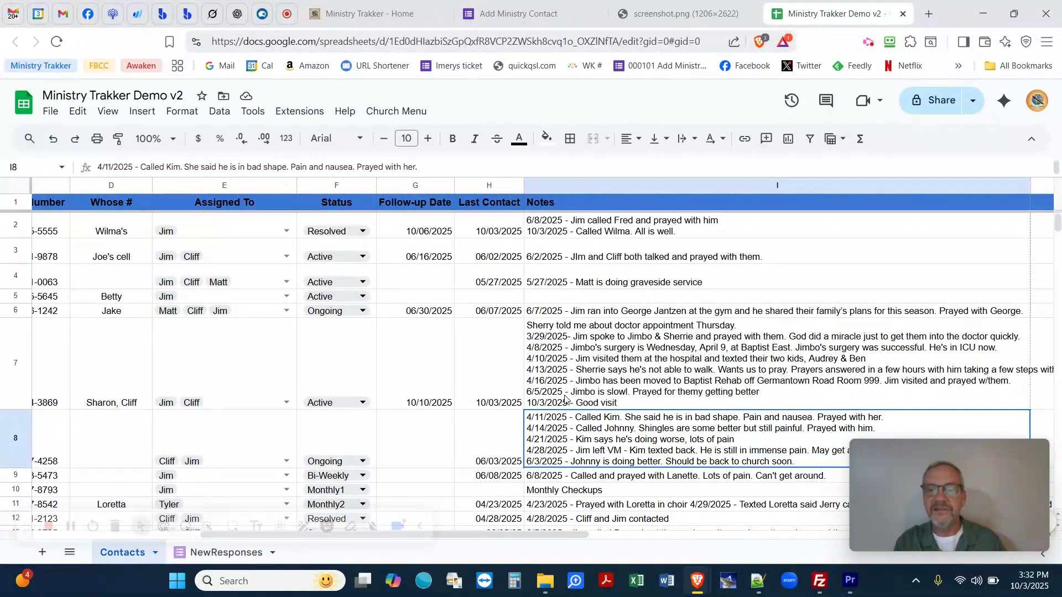
scroll(565, 398, down, 1)
scroll(565, 398, down, 2)
scroll(564, 398, up, 3)
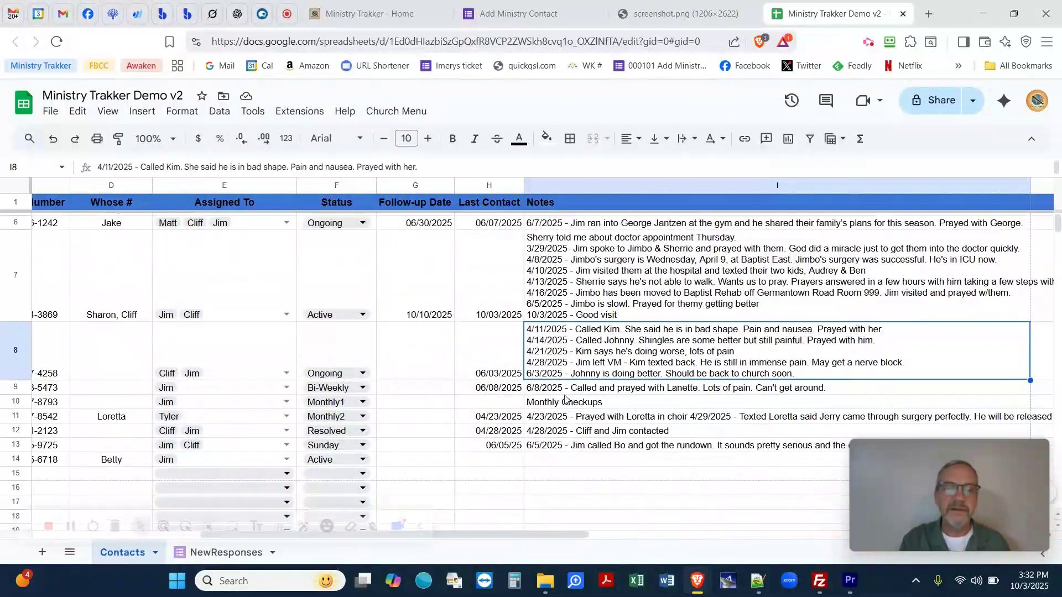